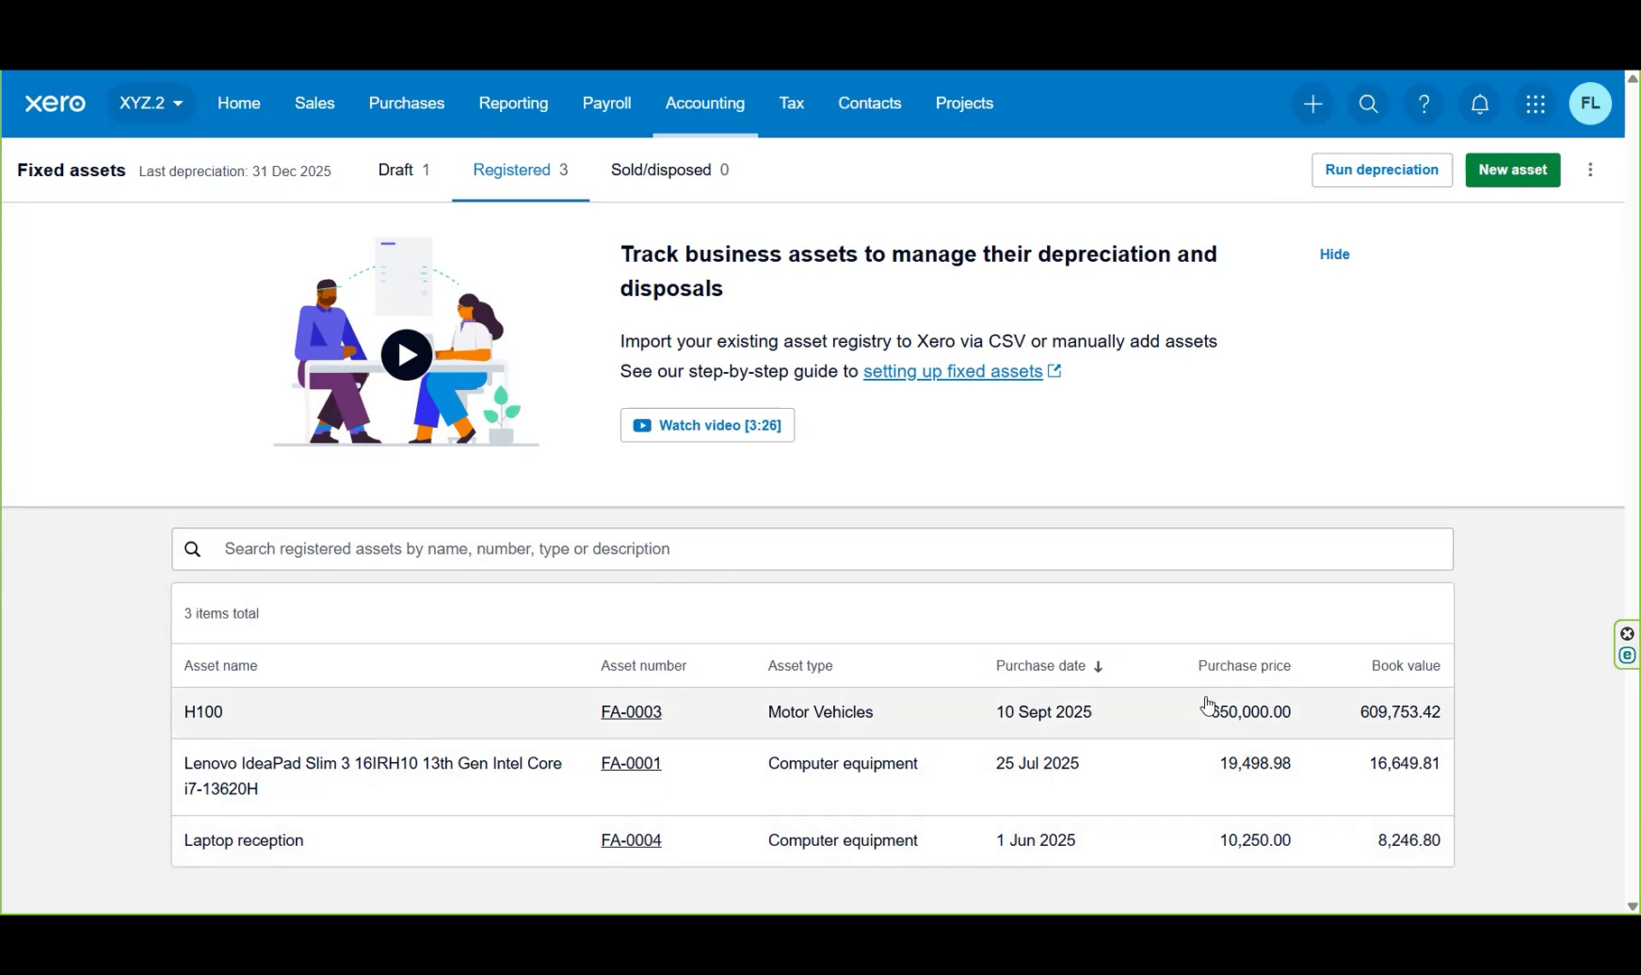
- Open the registered asset Laptop reception and review its details, accounts and book depreciation settings
click(462, 848)
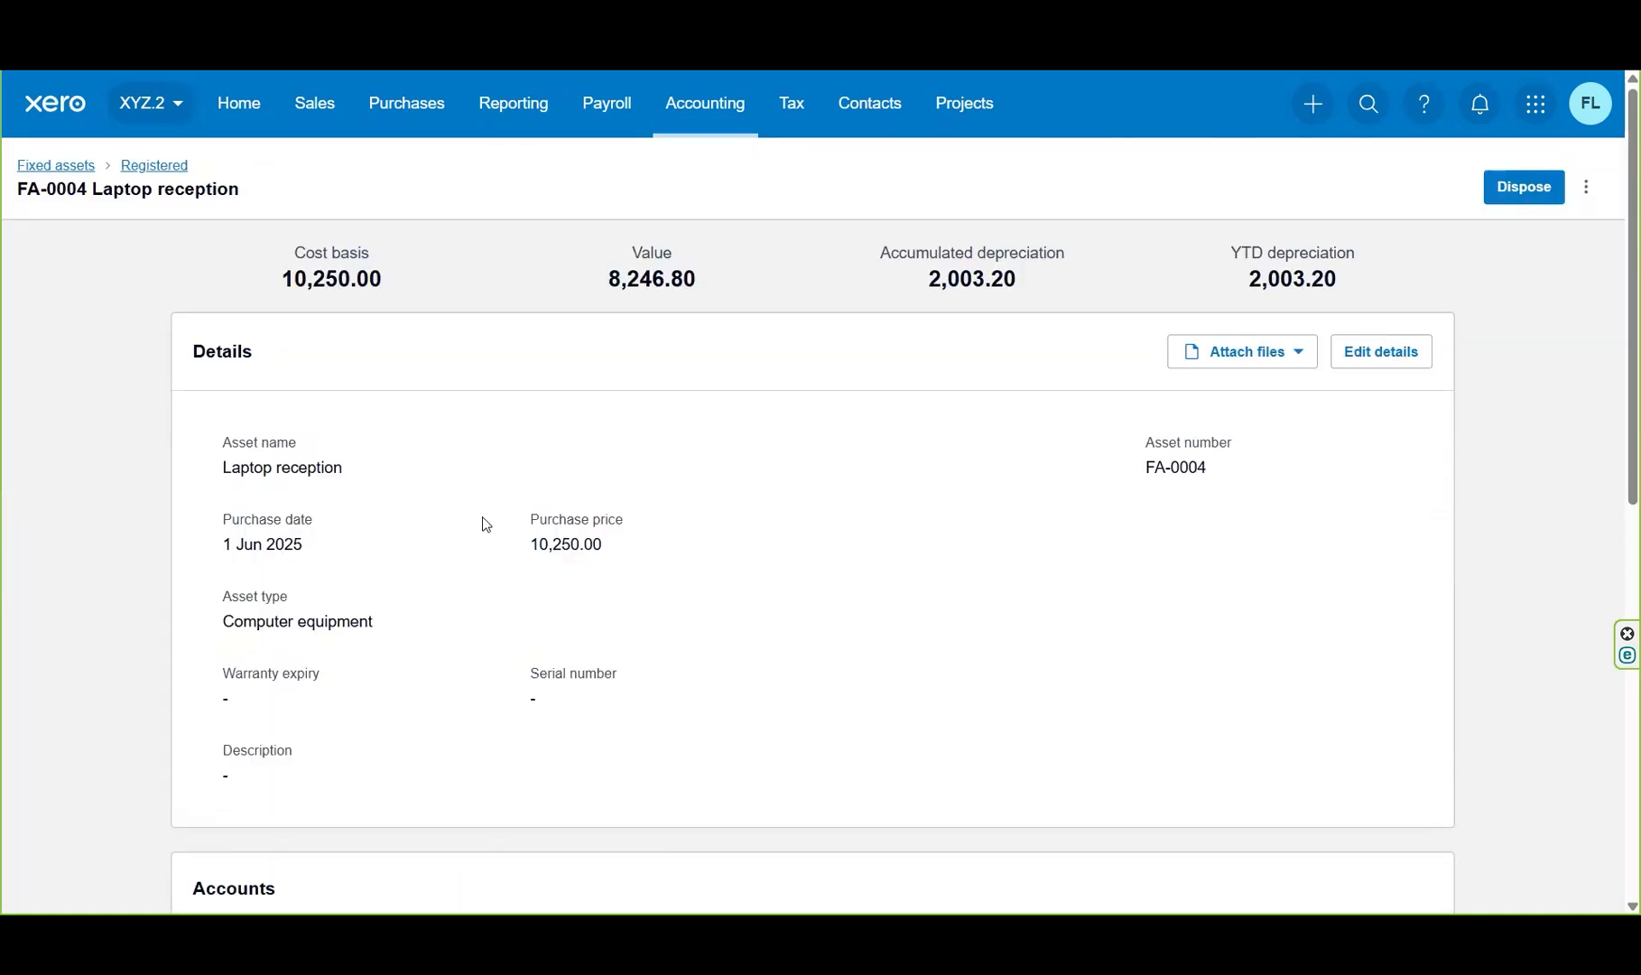
scroll(1614, 393, down, 6)
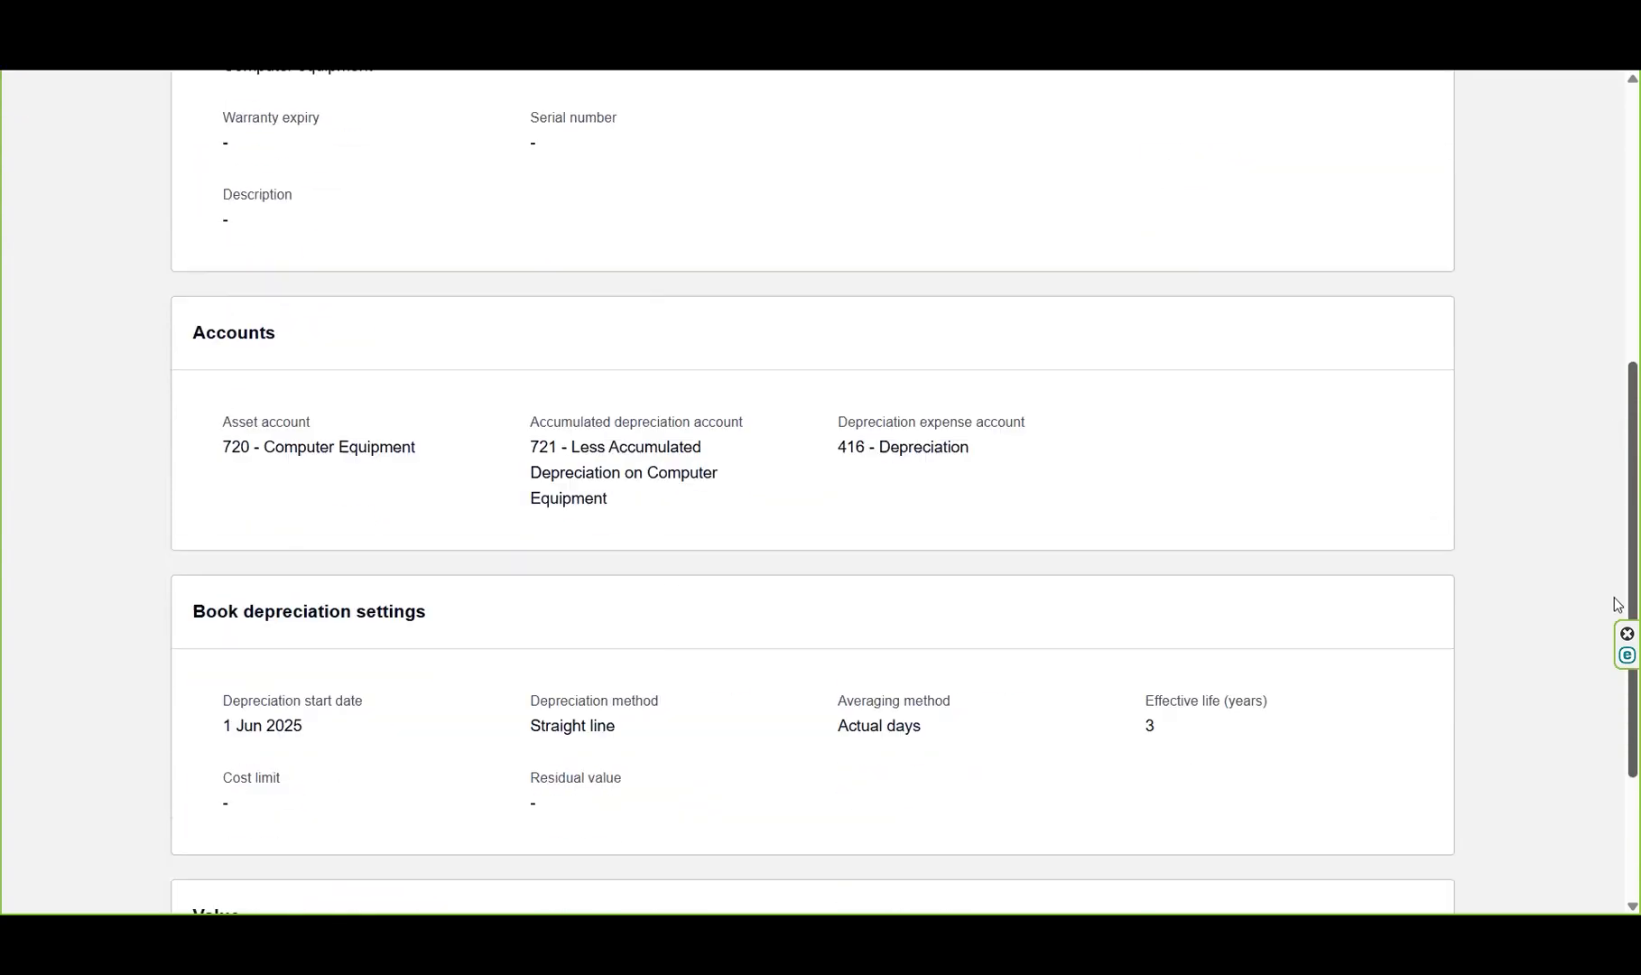
scroll(1613, 696, down, 3)
scroll(1614, 541, up, 10)
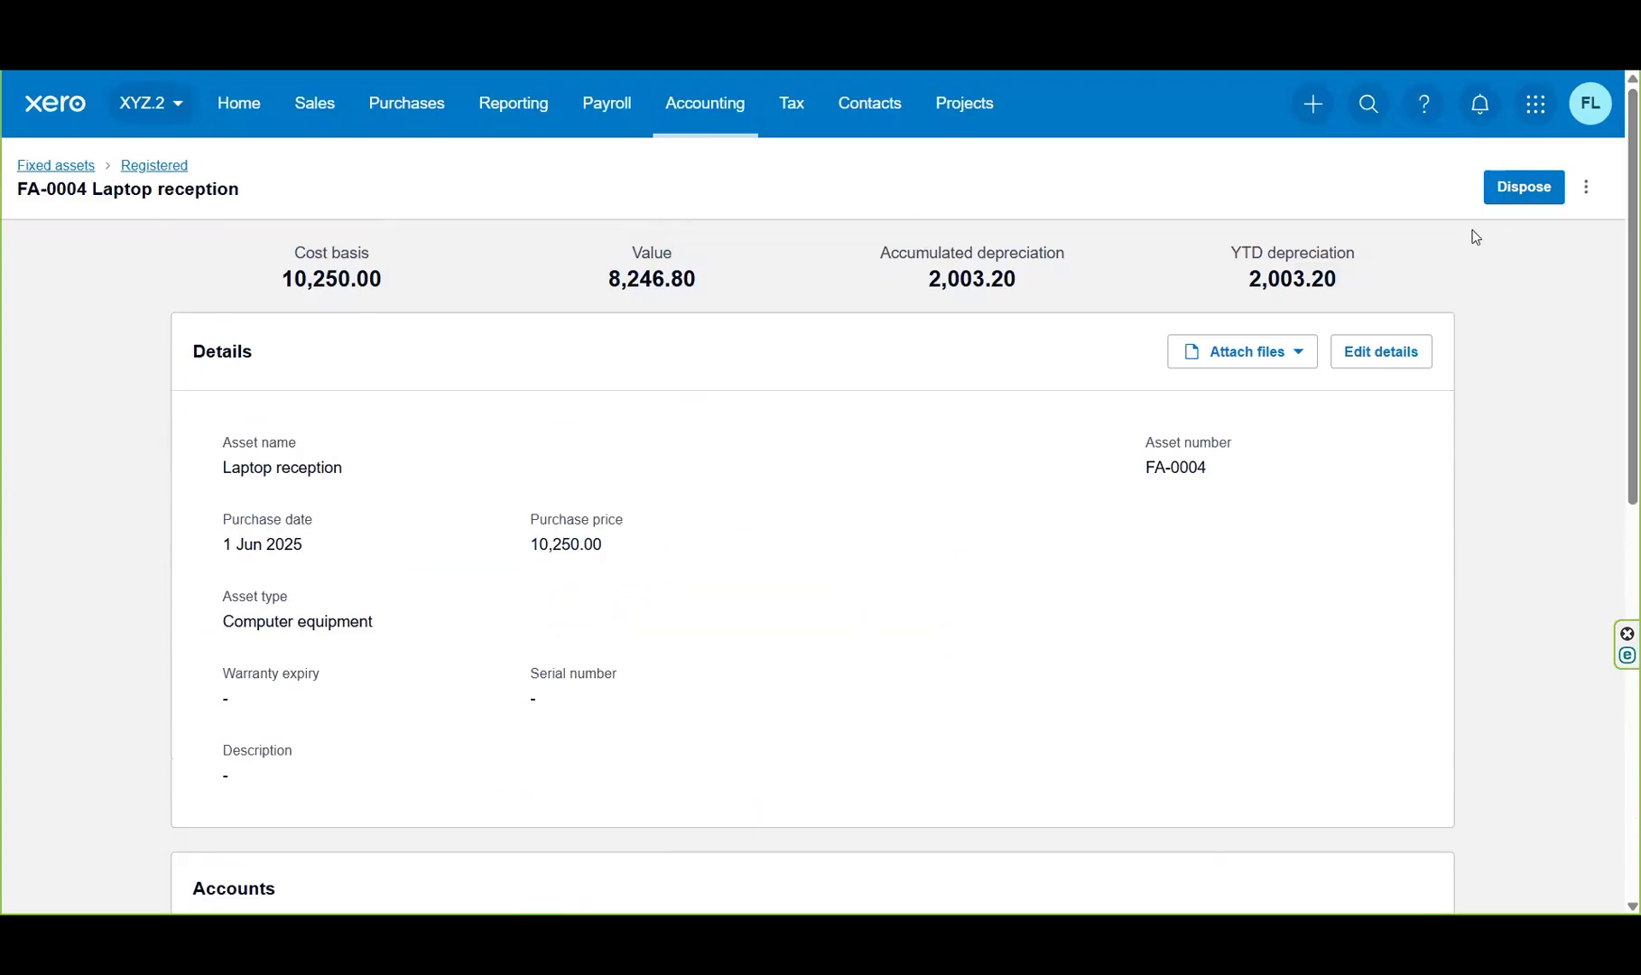
- Start the asset's disposal with sales proceeds of 9500 and 5 - Profit/loss on sales of fixed assets as the proceeds account
click(1523, 190)
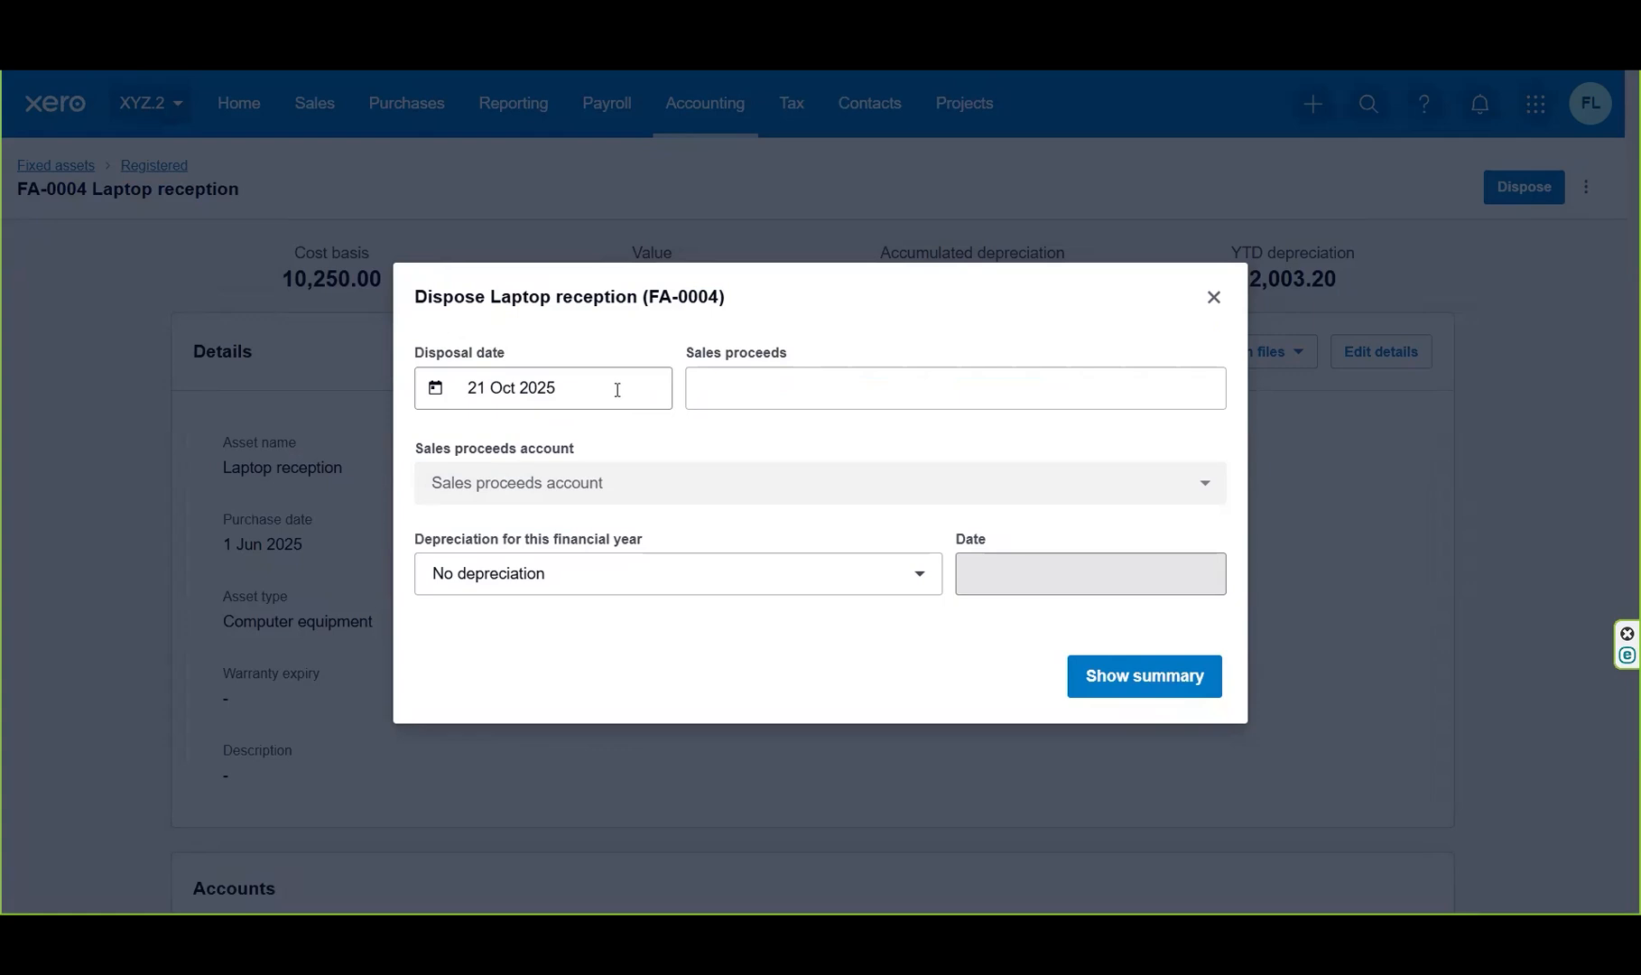
click(730, 388)
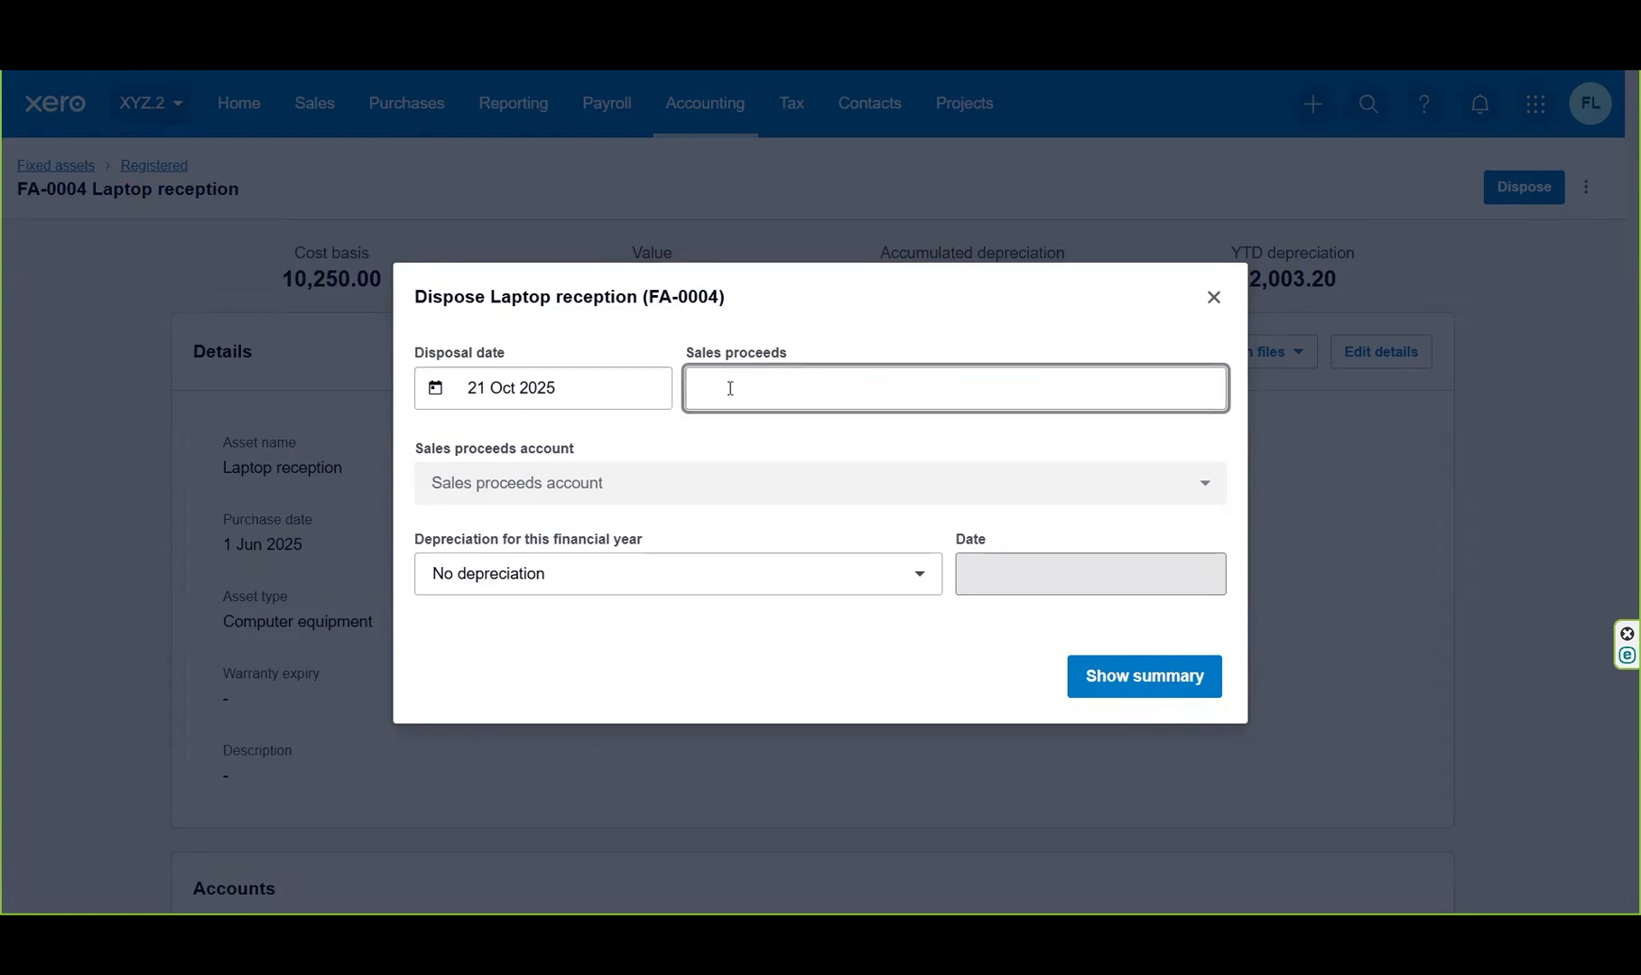
text(9500)
click(771, 450)
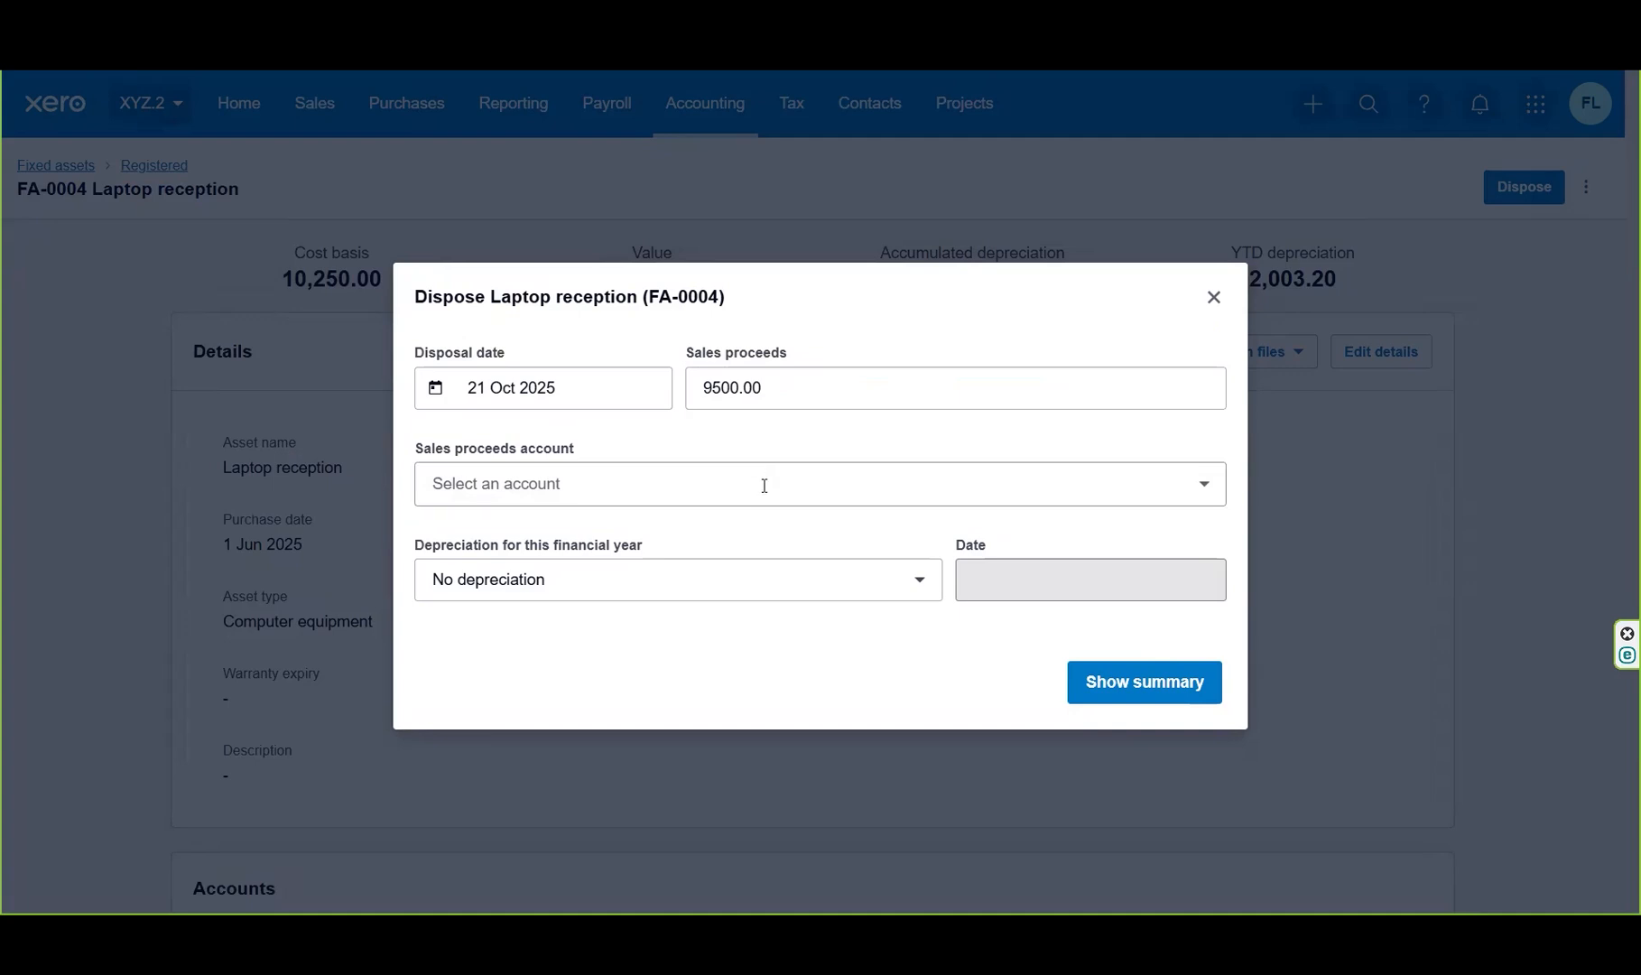
click(1211, 486)
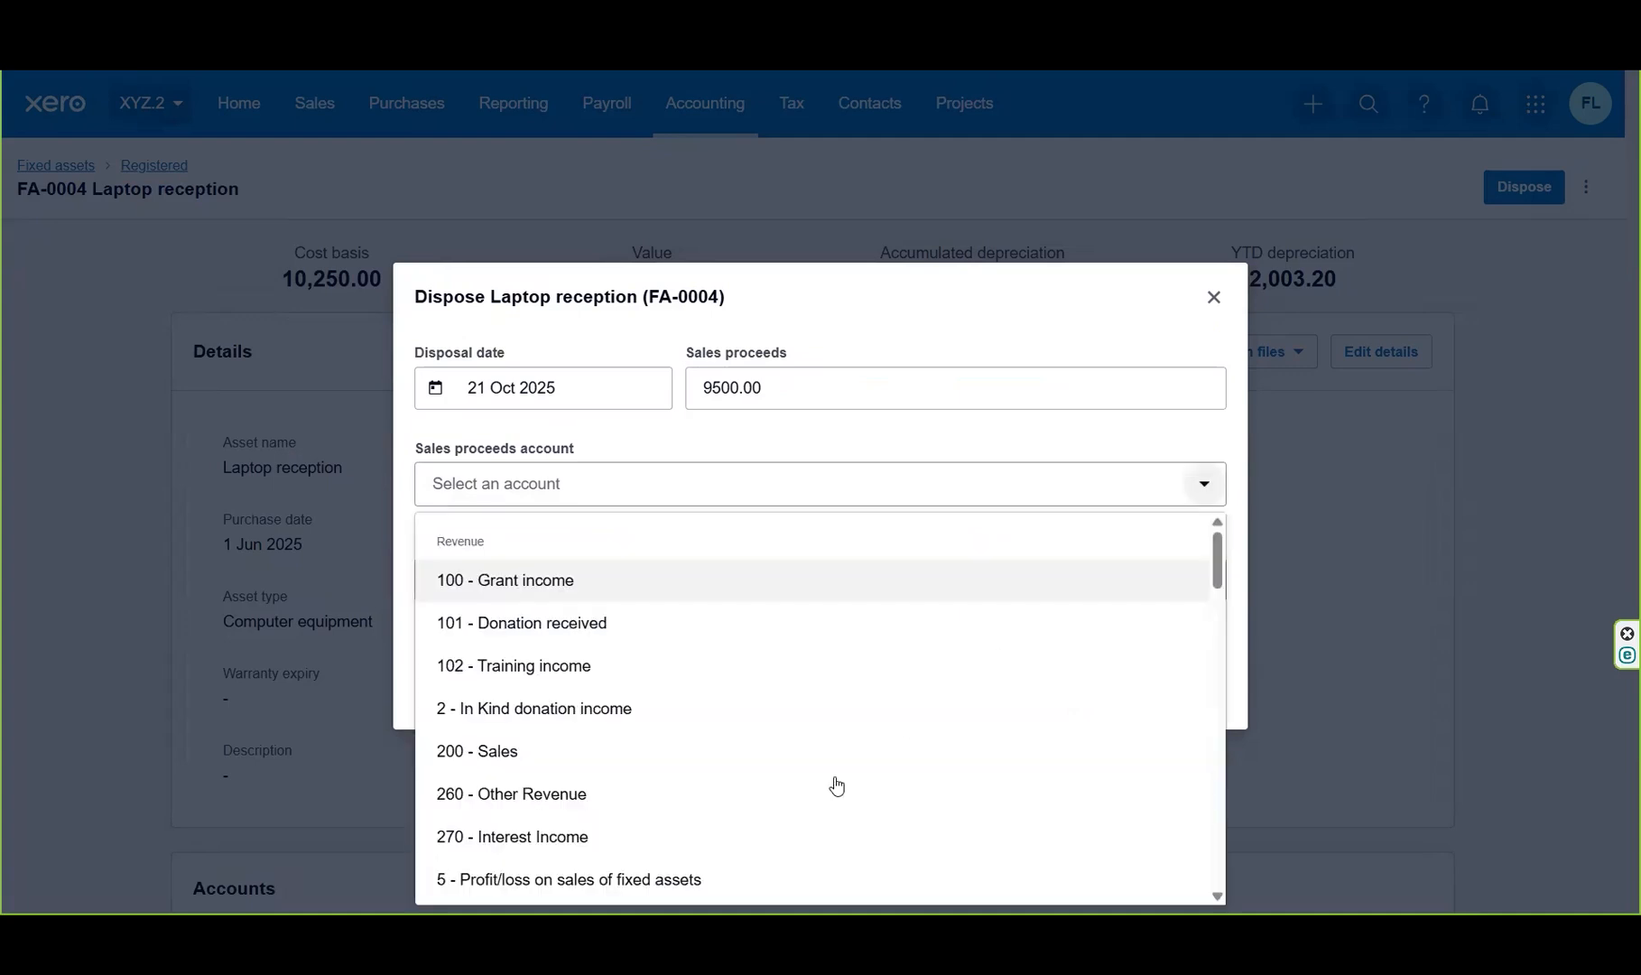
click(712, 880)
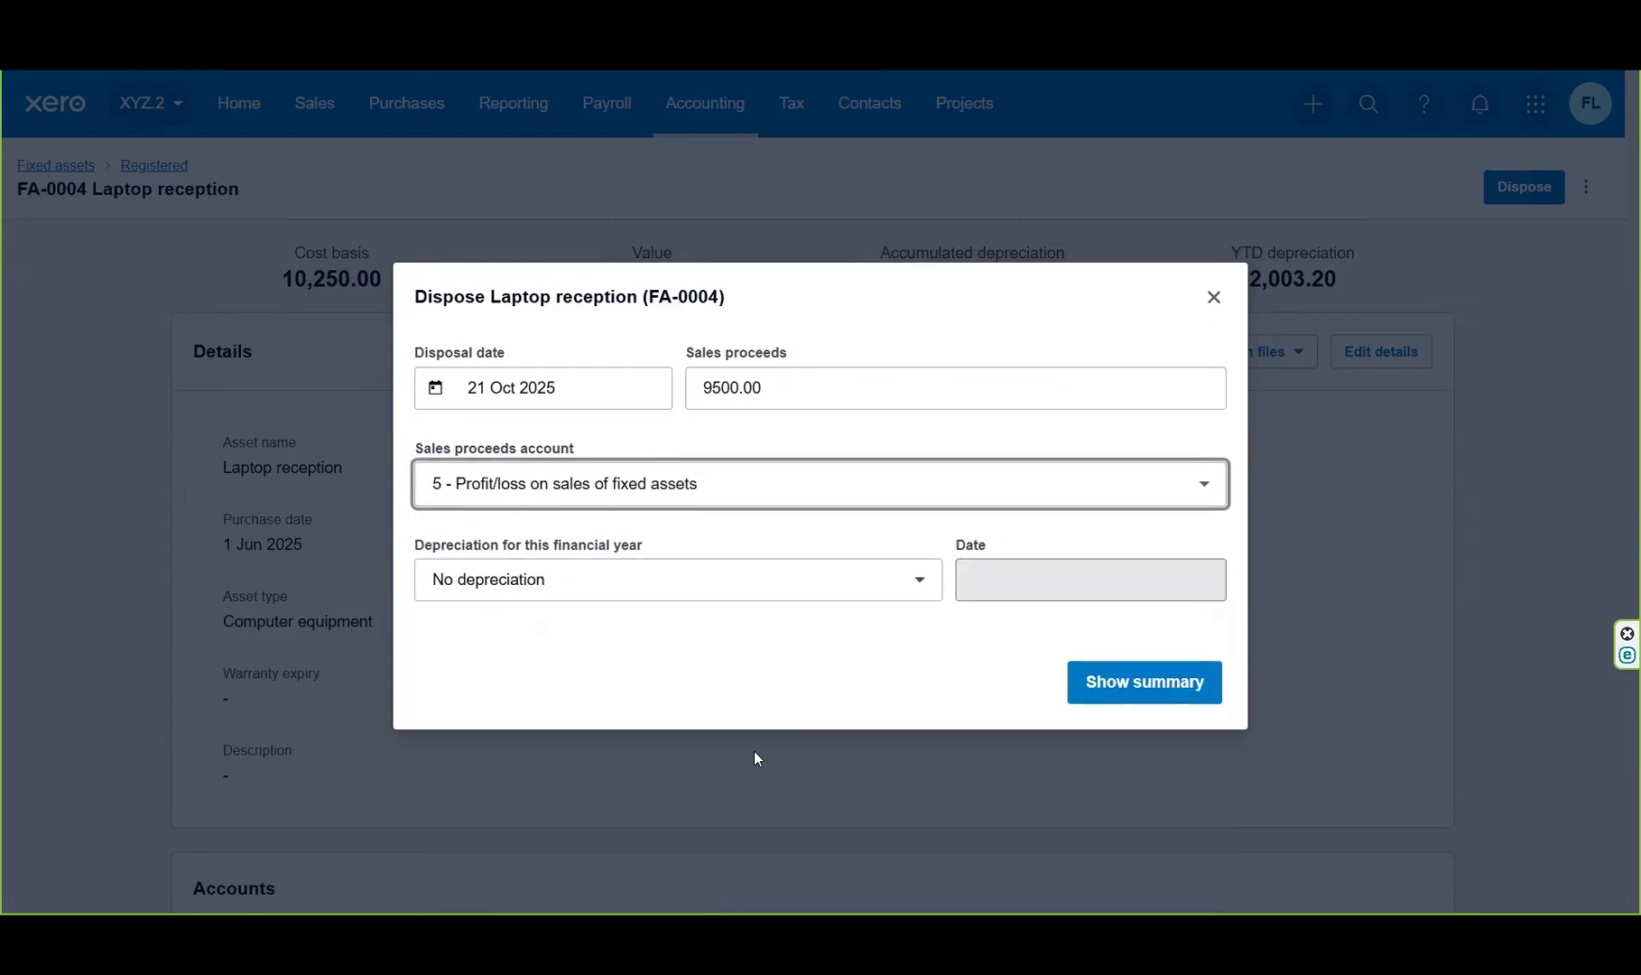
- Include all depreciation up to and including 21 Oct 2025 and show the disposal summary
click(925, 583)
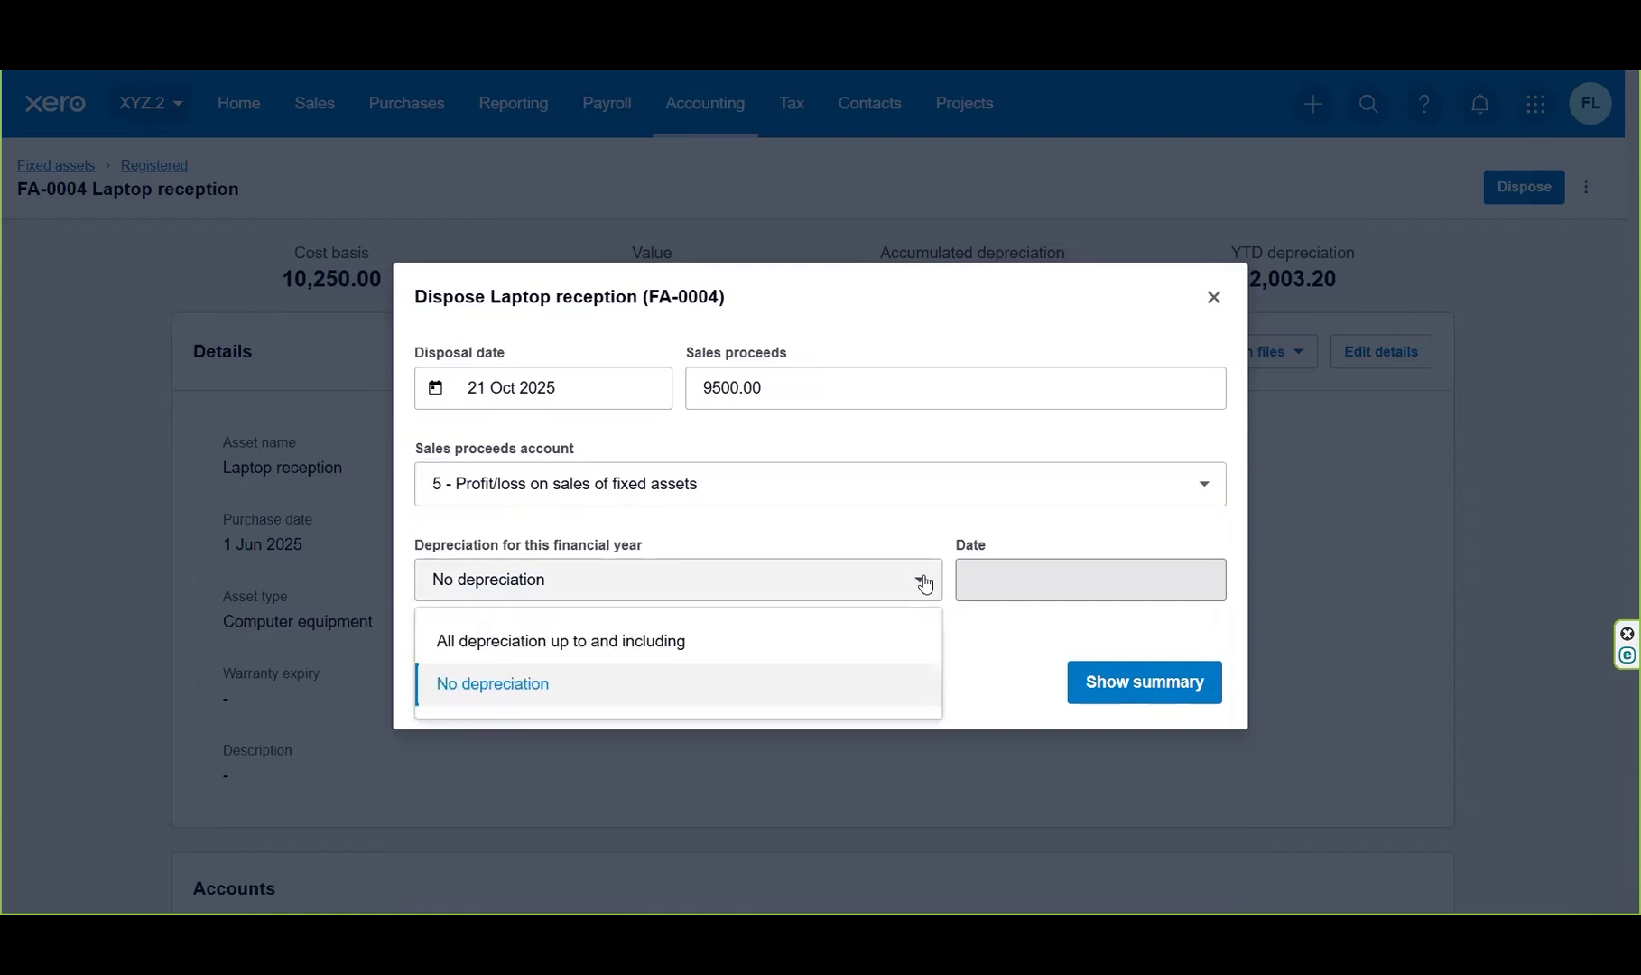
click(869, 649)
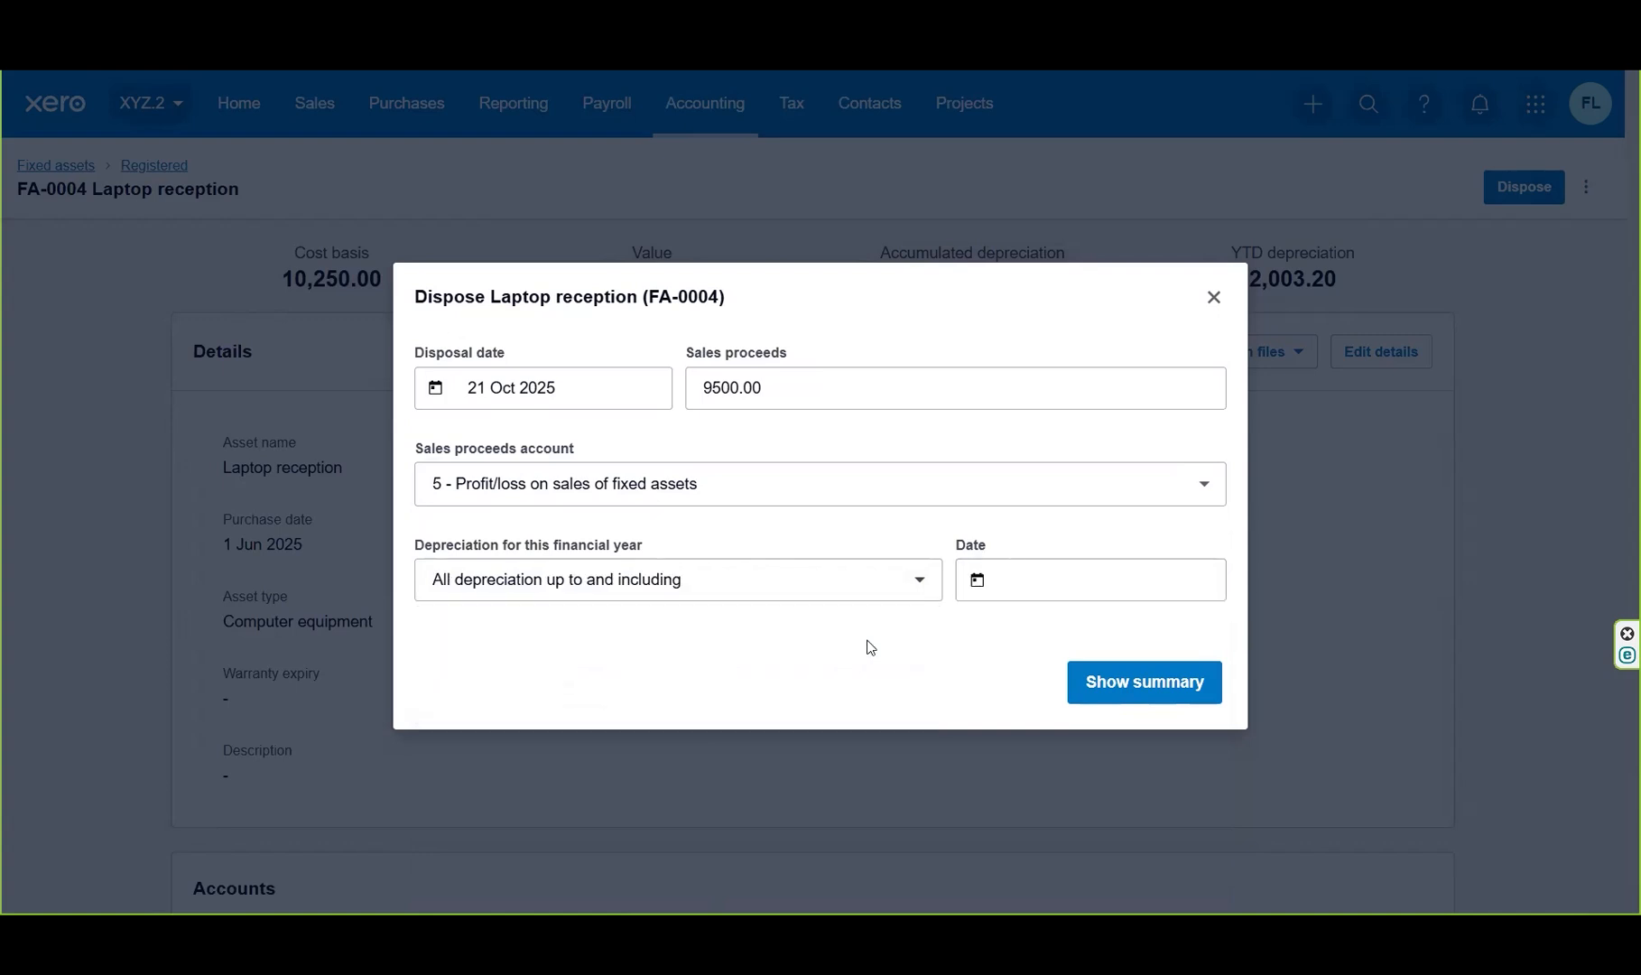
click(1051, 585)
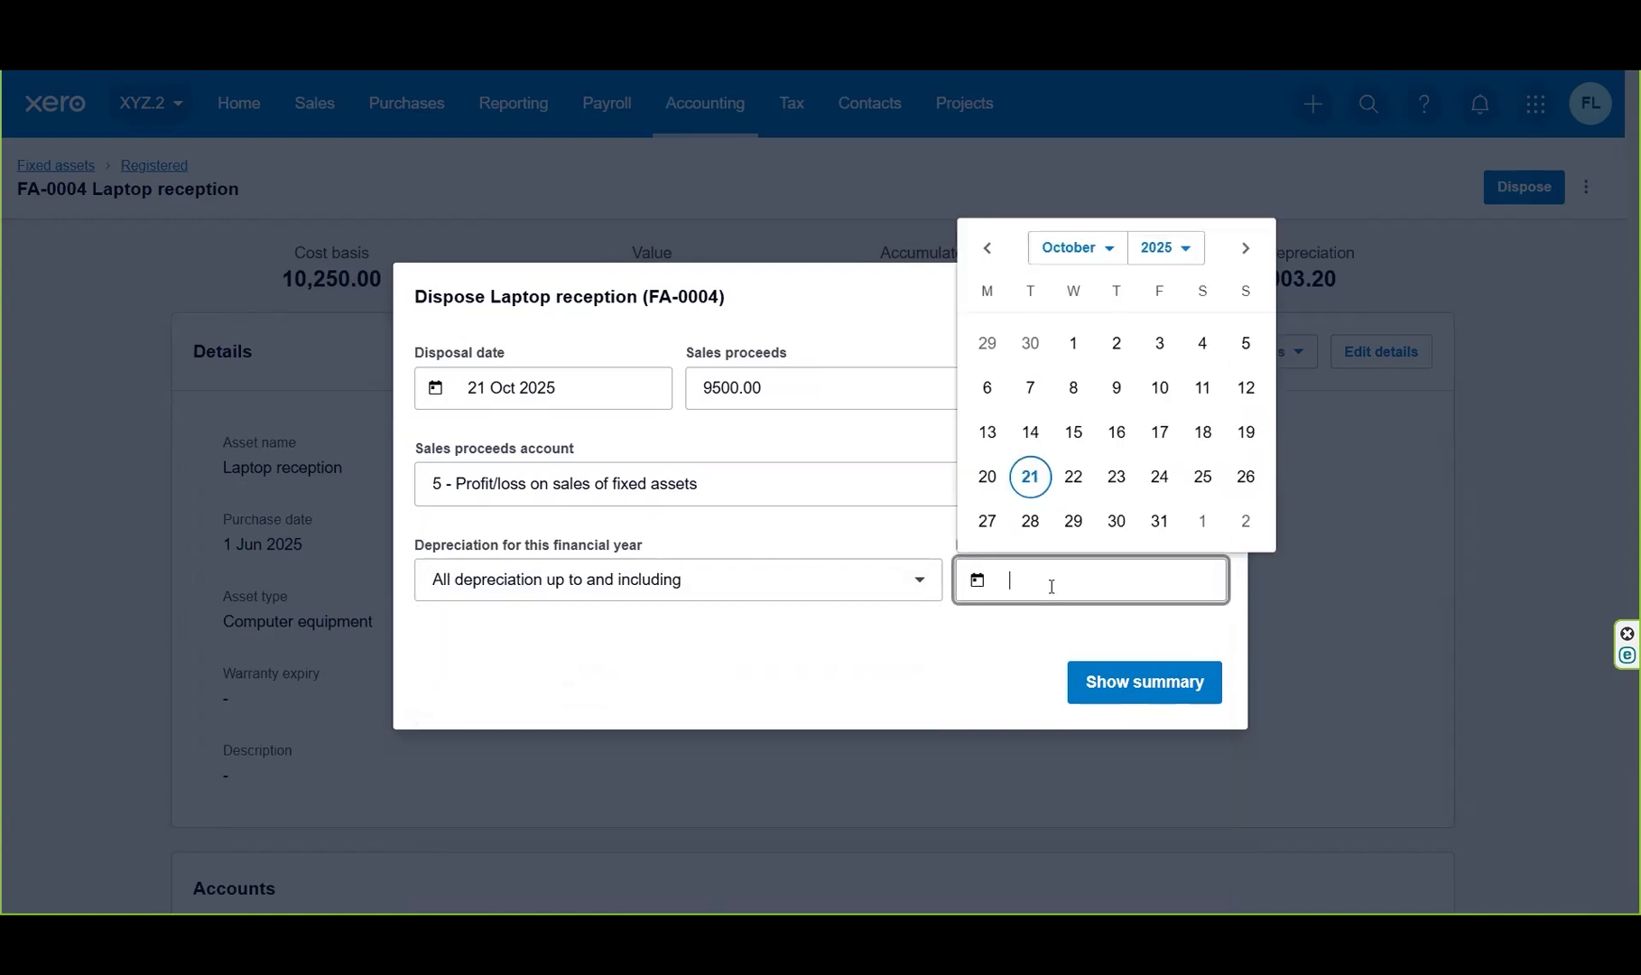
click(1039, 475)
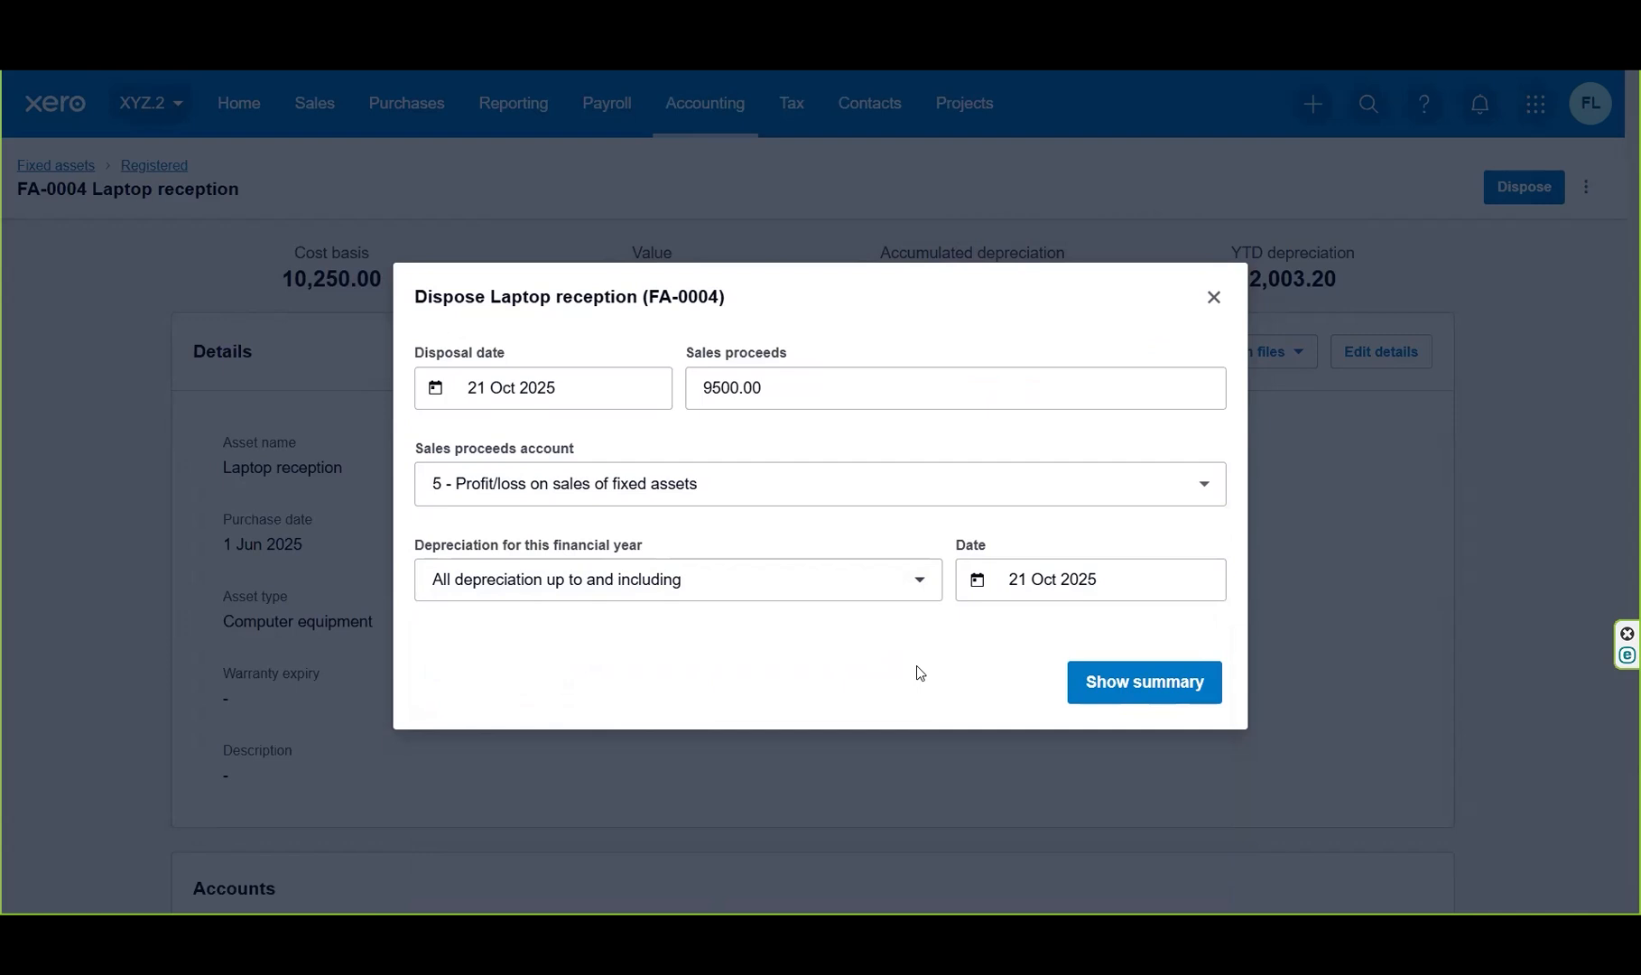
click(1164, 695)
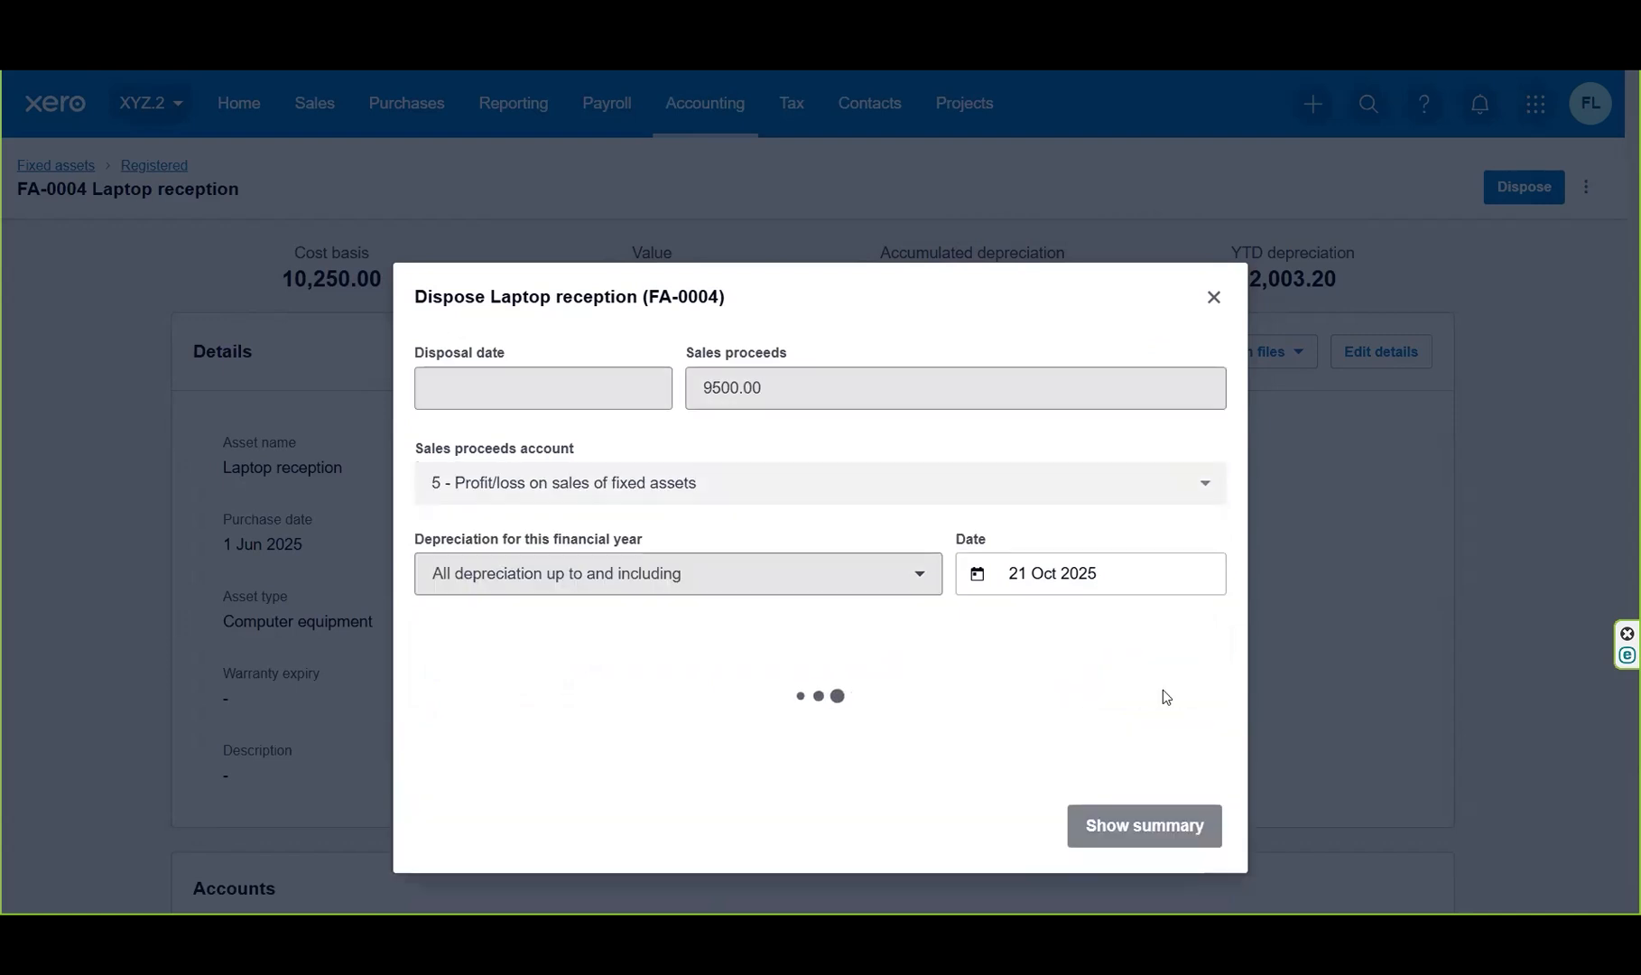
scroll(1613, 379, down, 2)
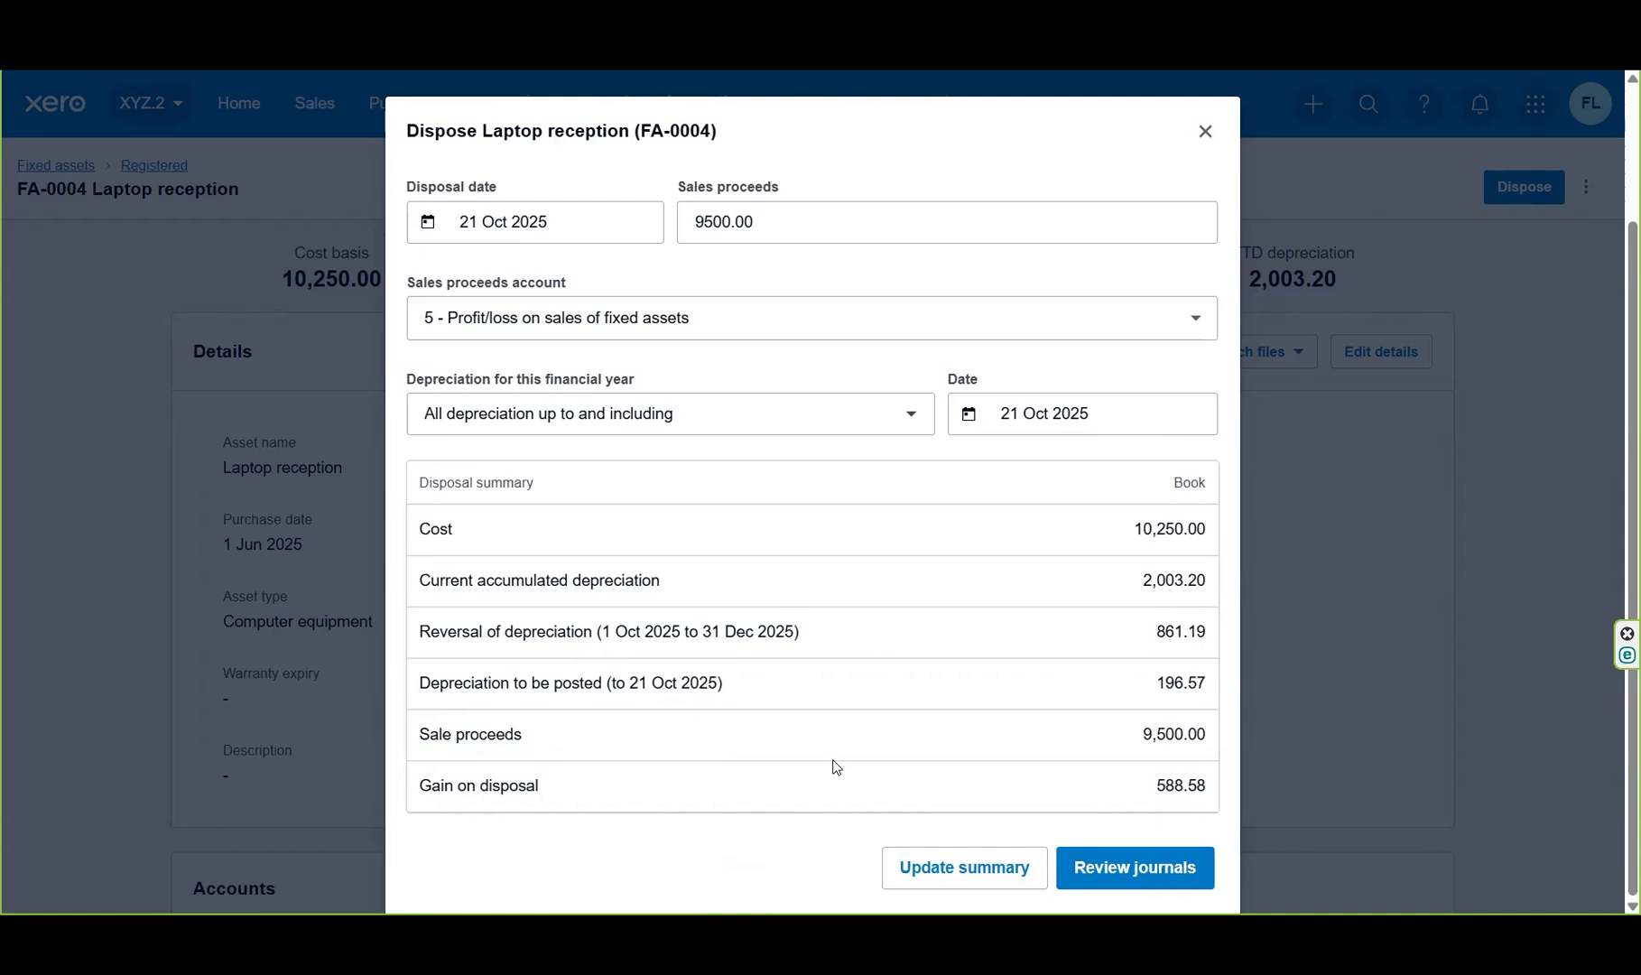
- Assign the gain on disposal to 5 - Profit/loss on sales of fixed assets in the disposal journal and post it
click(1153, 873)
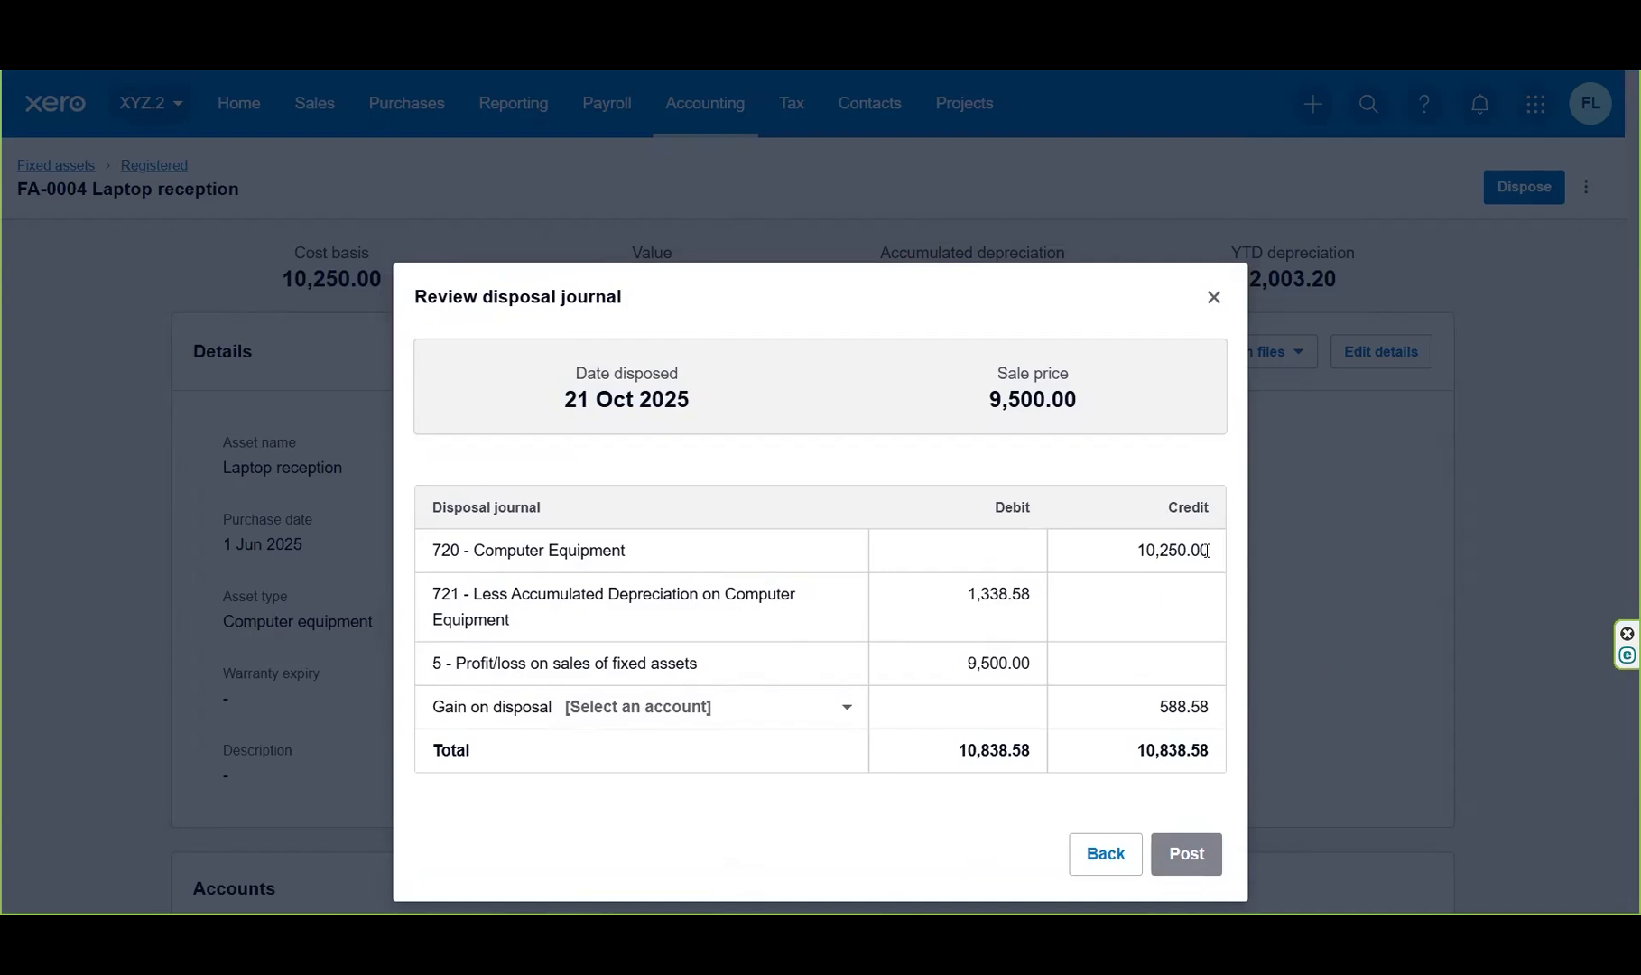
click(848, 718)
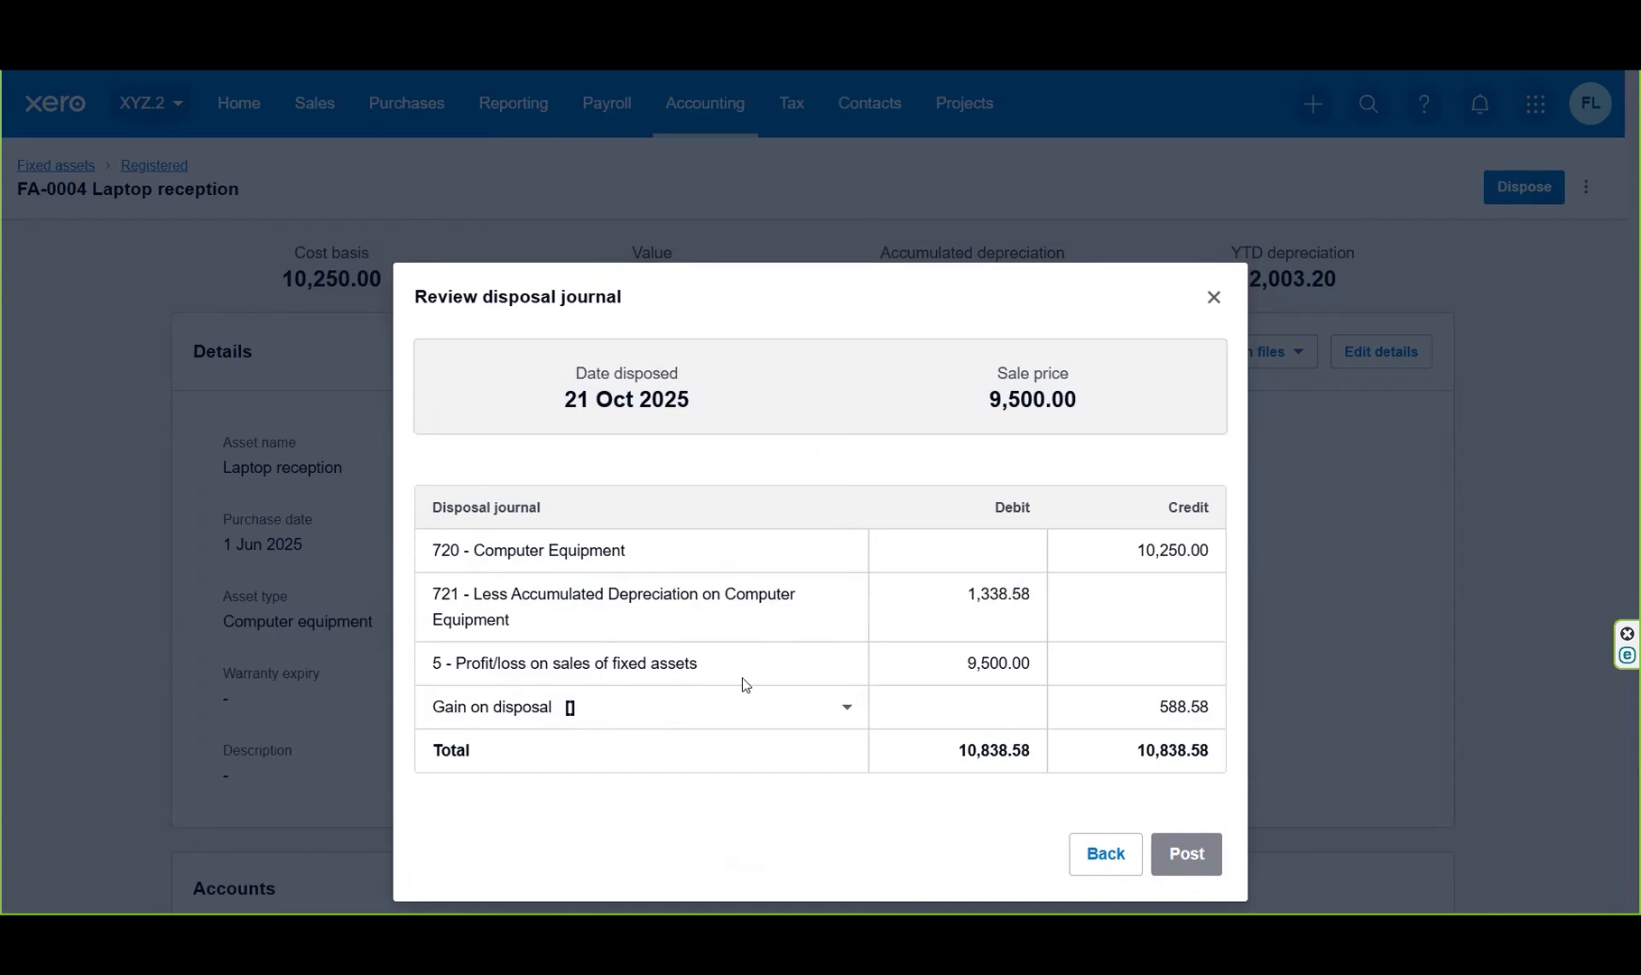
click(841, 709)
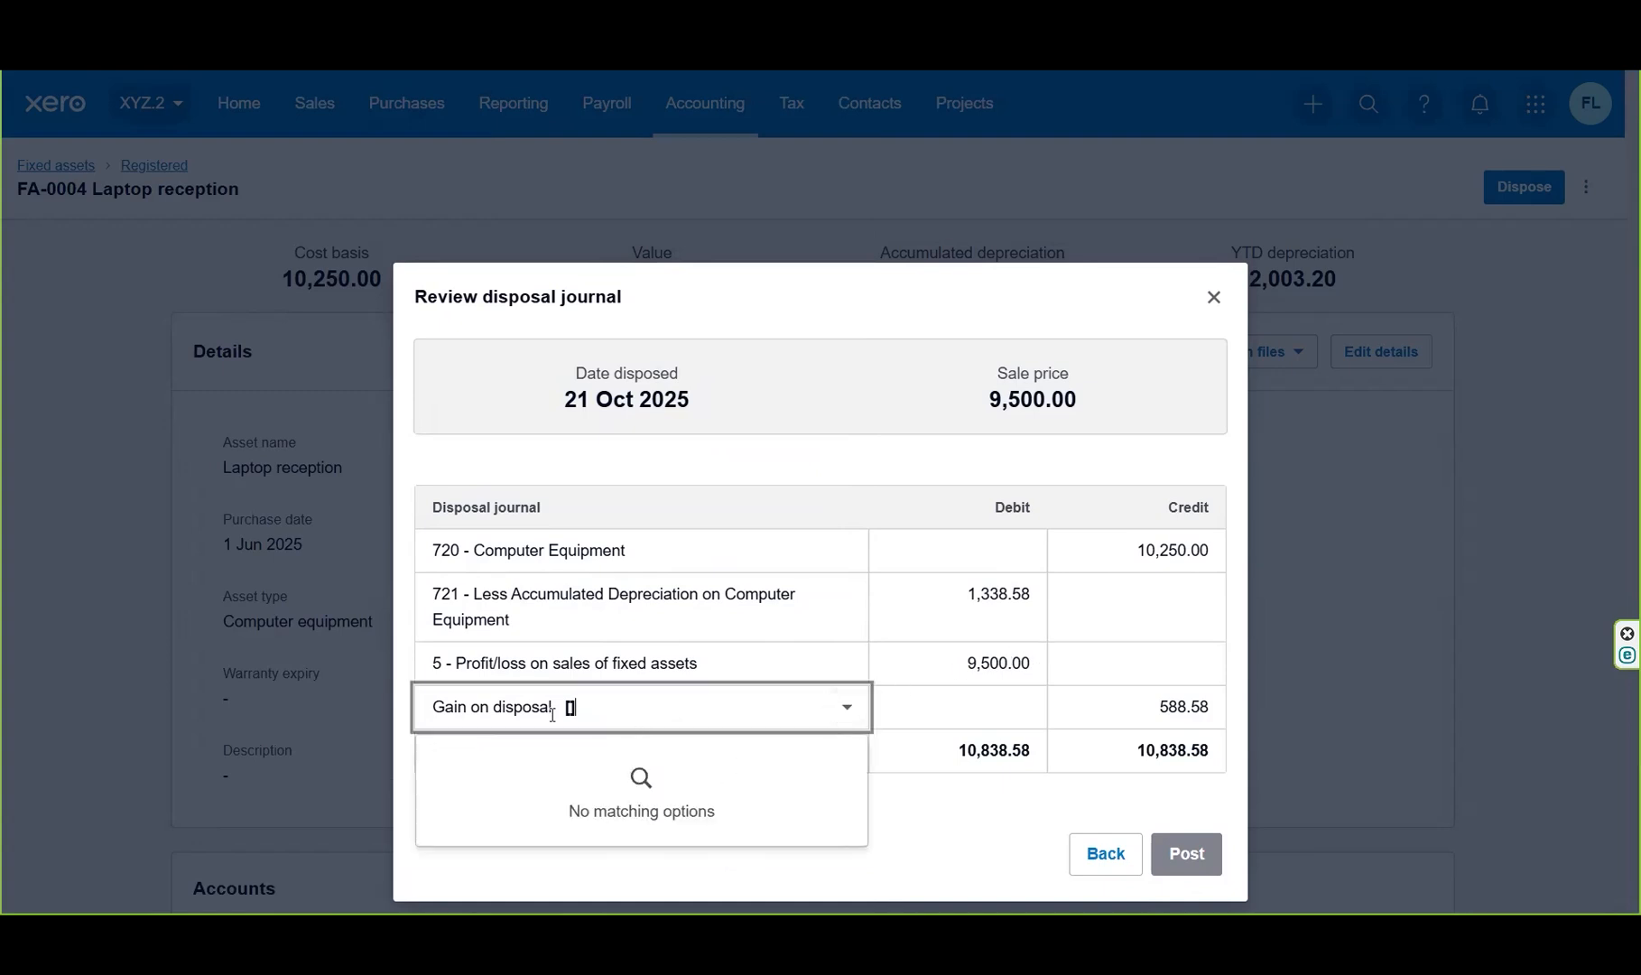
click(835, 706)
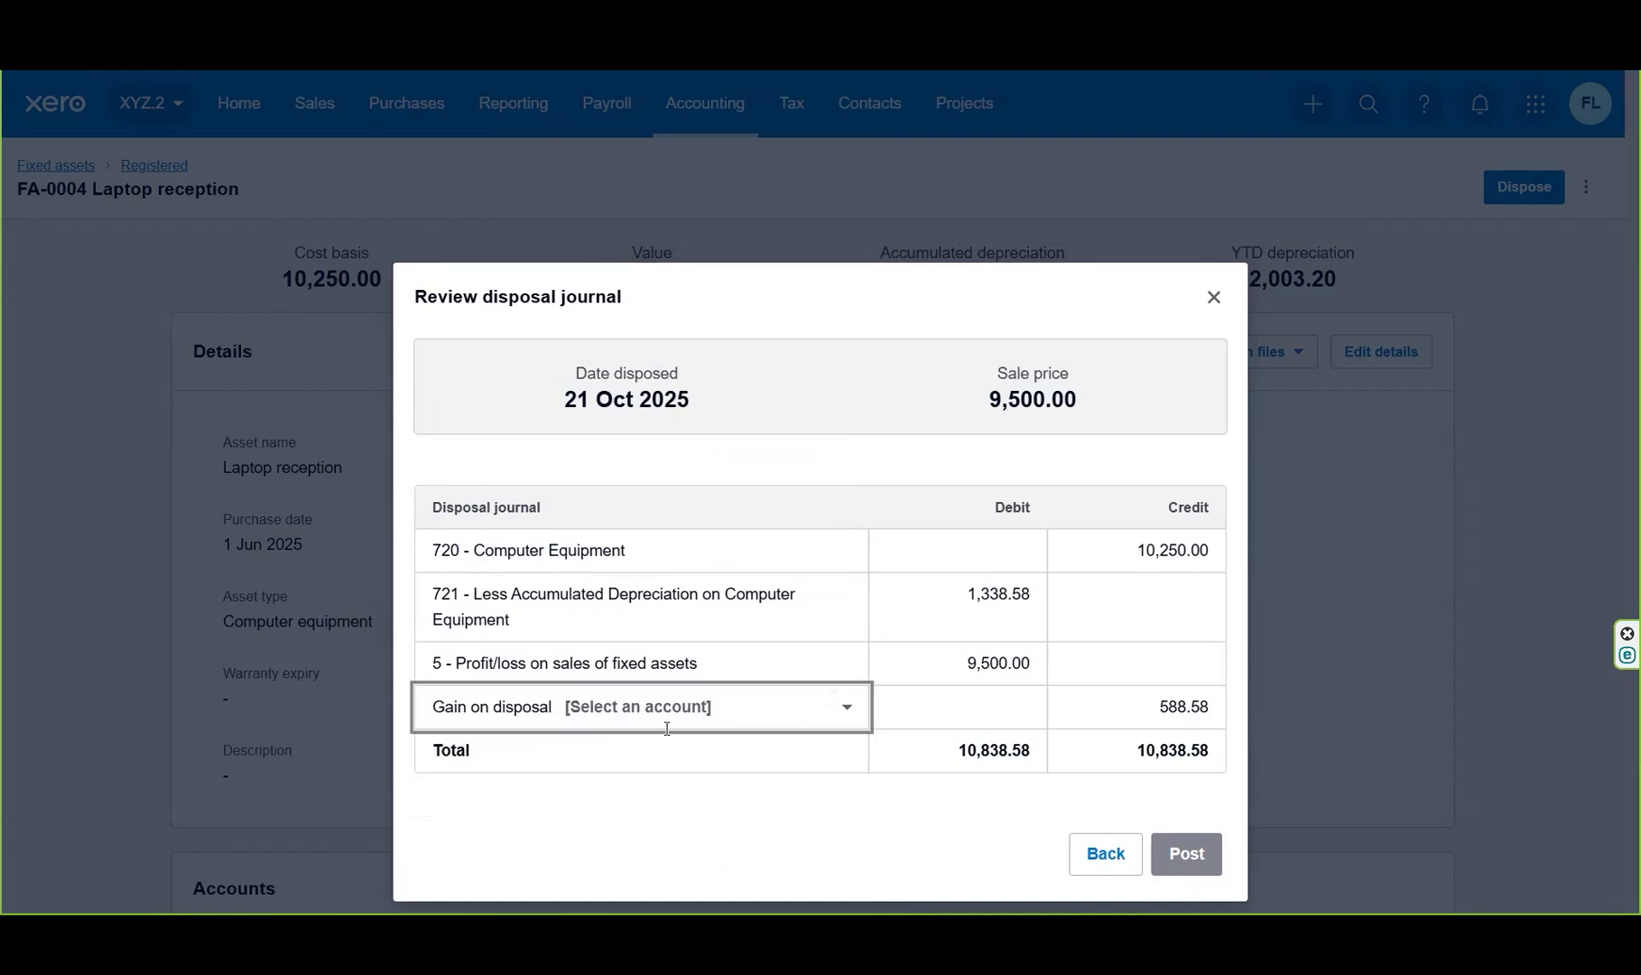
click(845, 711)
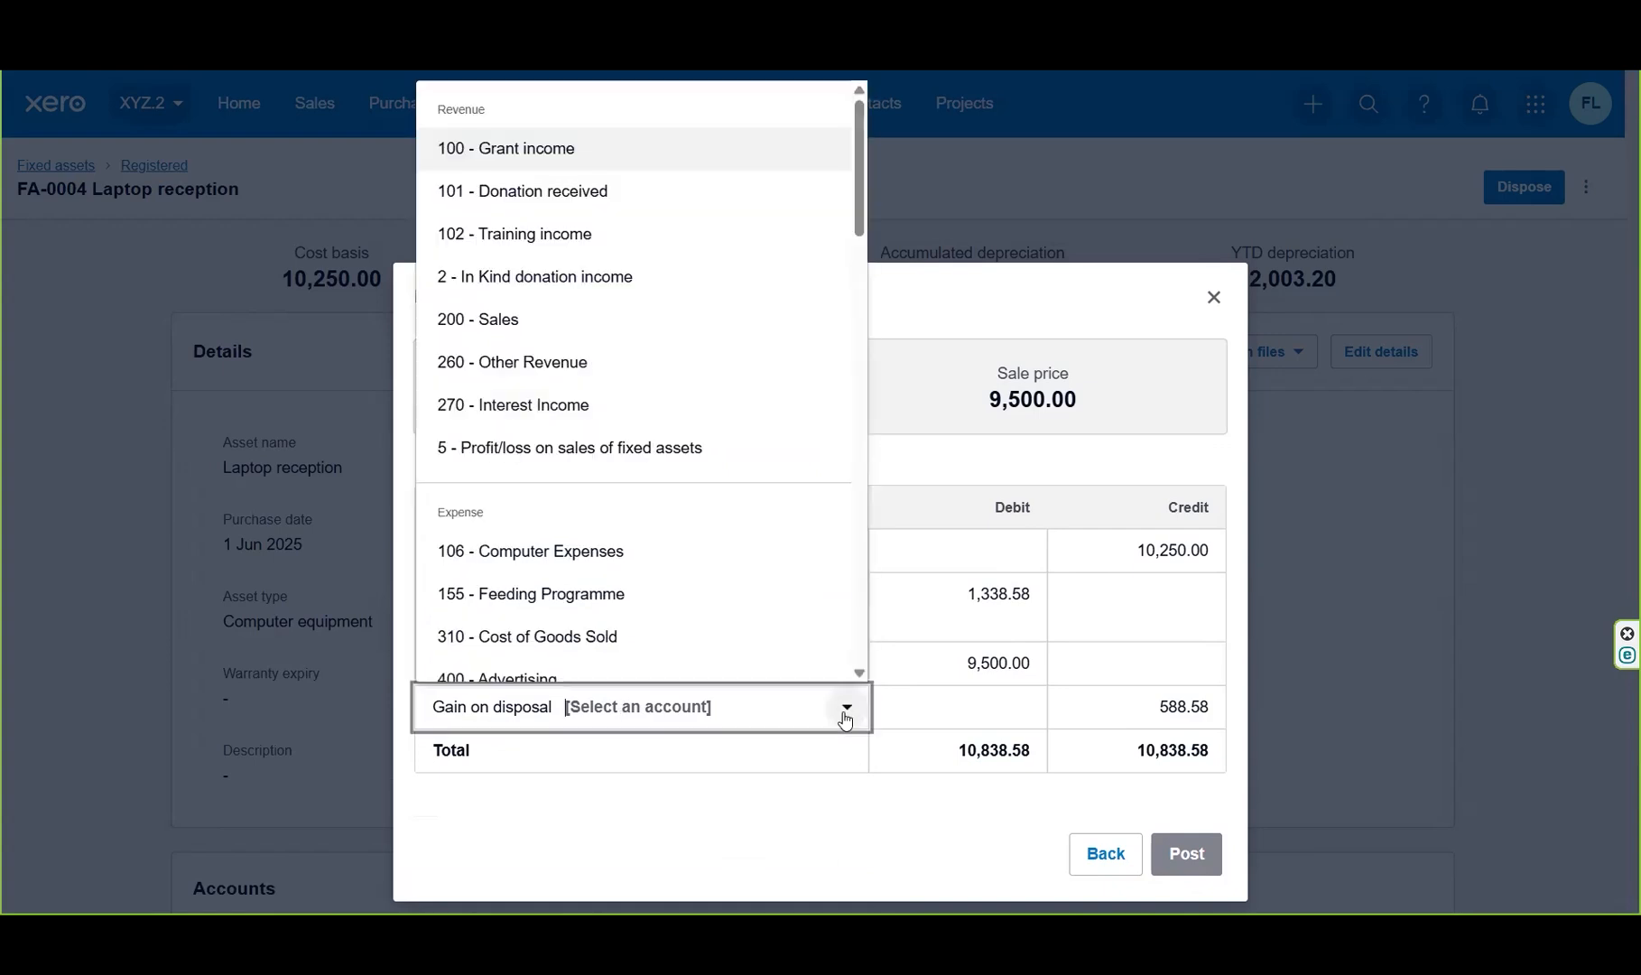
click(652, 449)
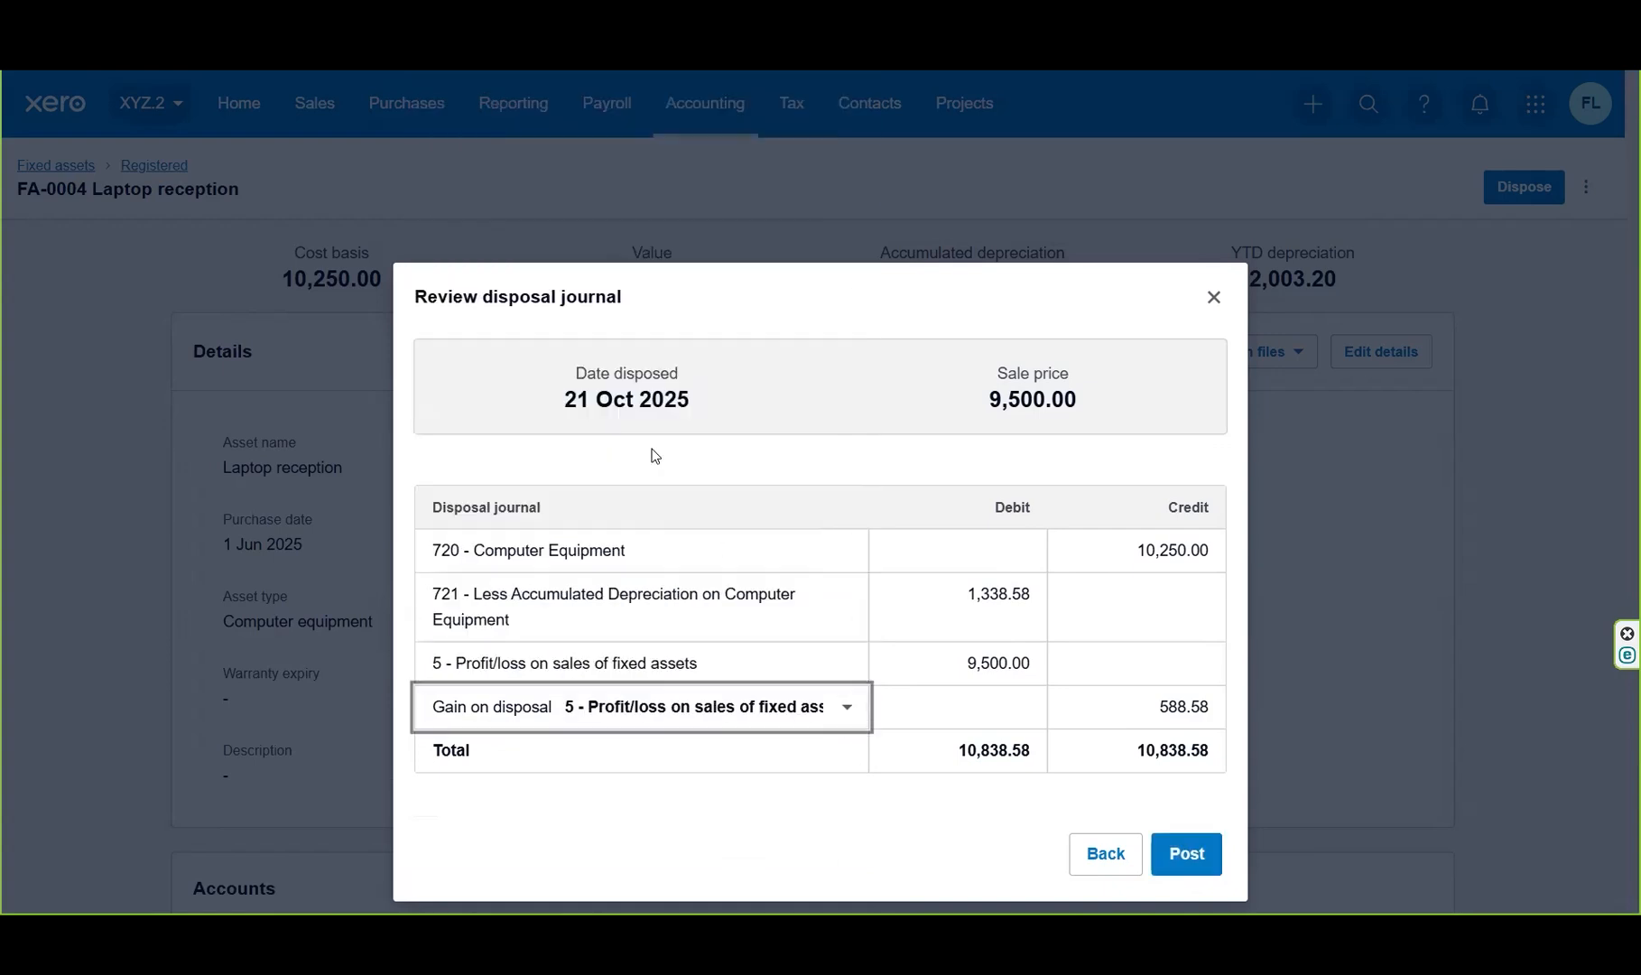
click(728, 769)
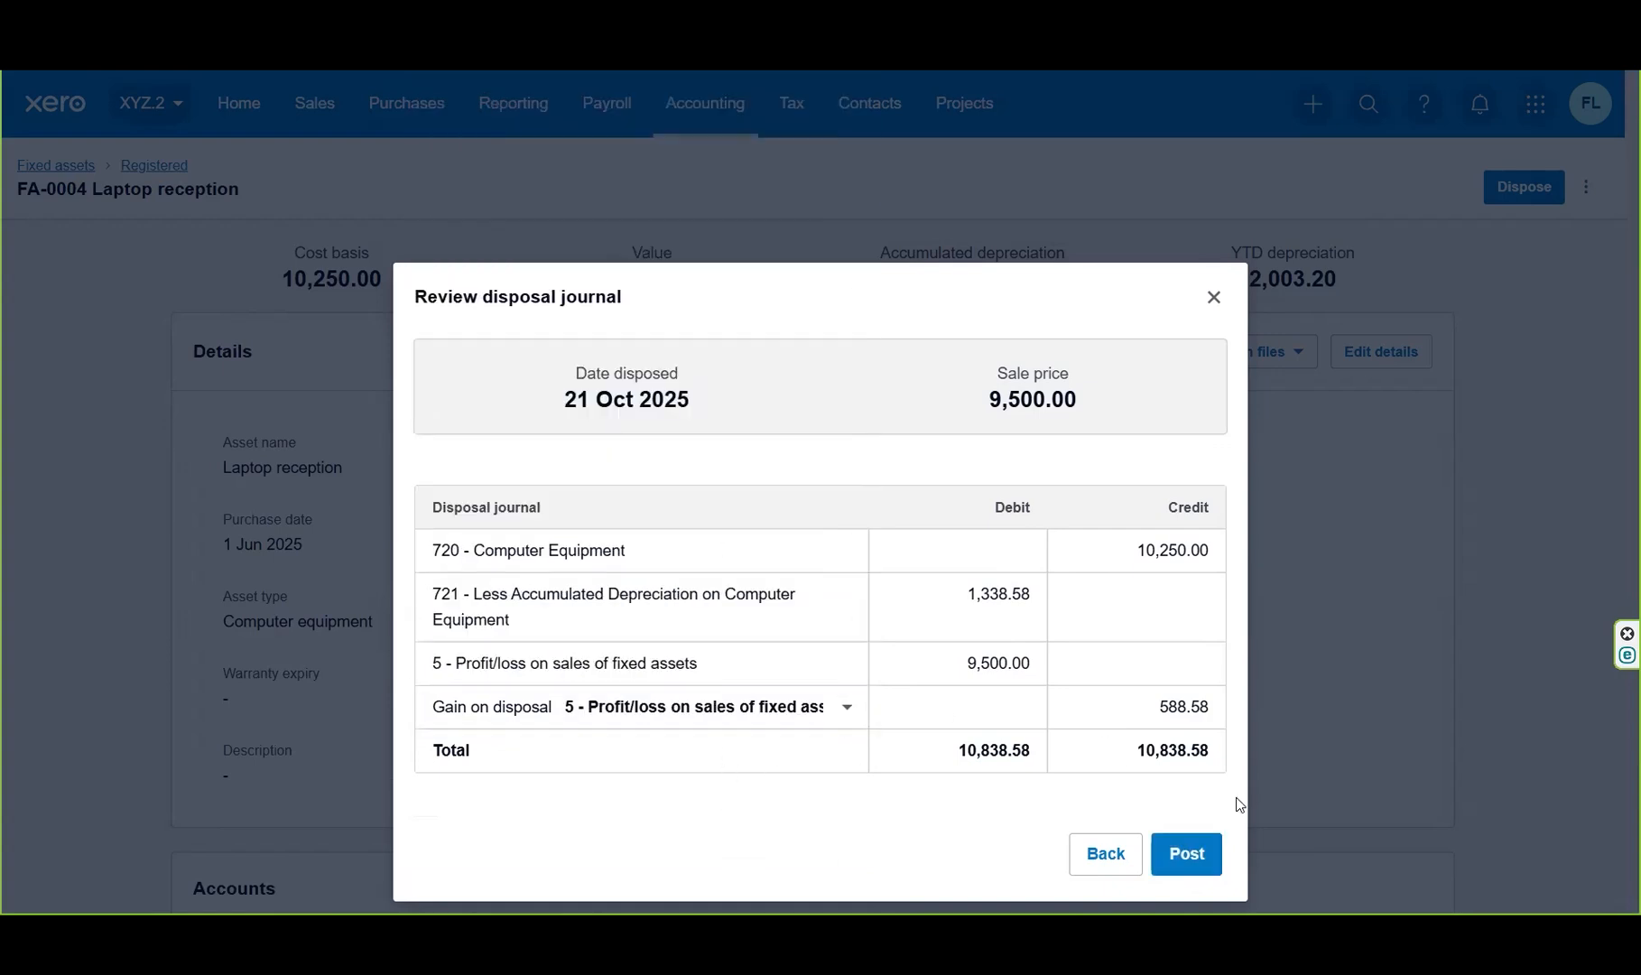
click(1186, 859)
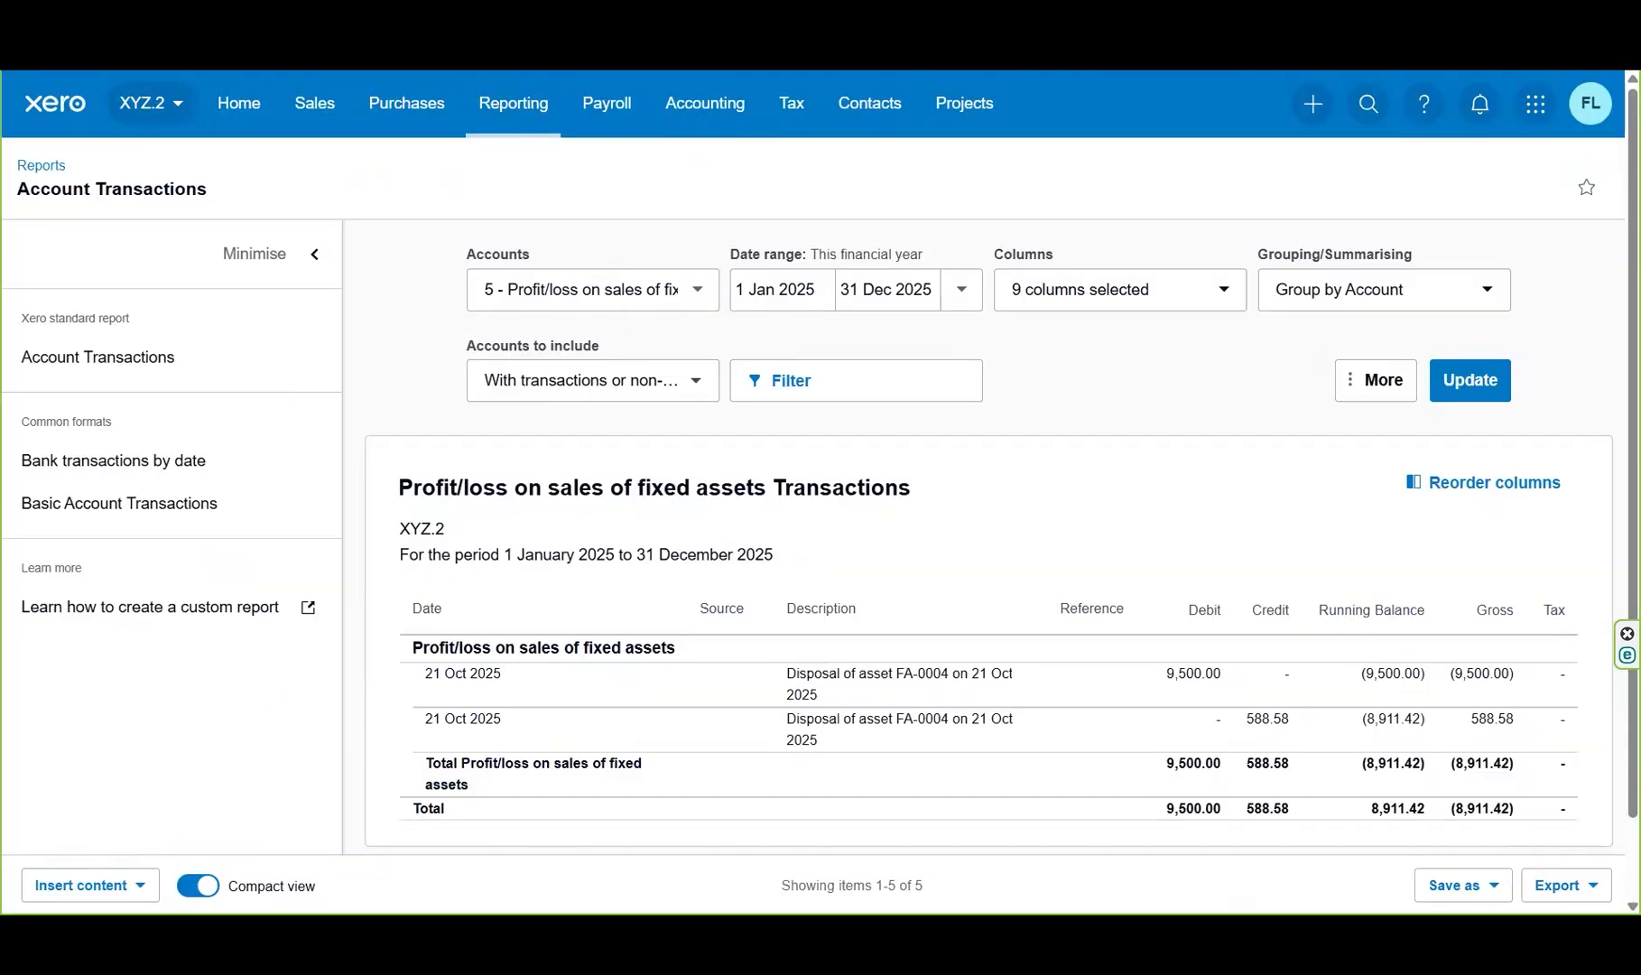
- Run the Profit and Loss report for this financial year, 1 Jan 2025 to 31 Dec 2025, and review it
click(529, 118)
click(564, 398)
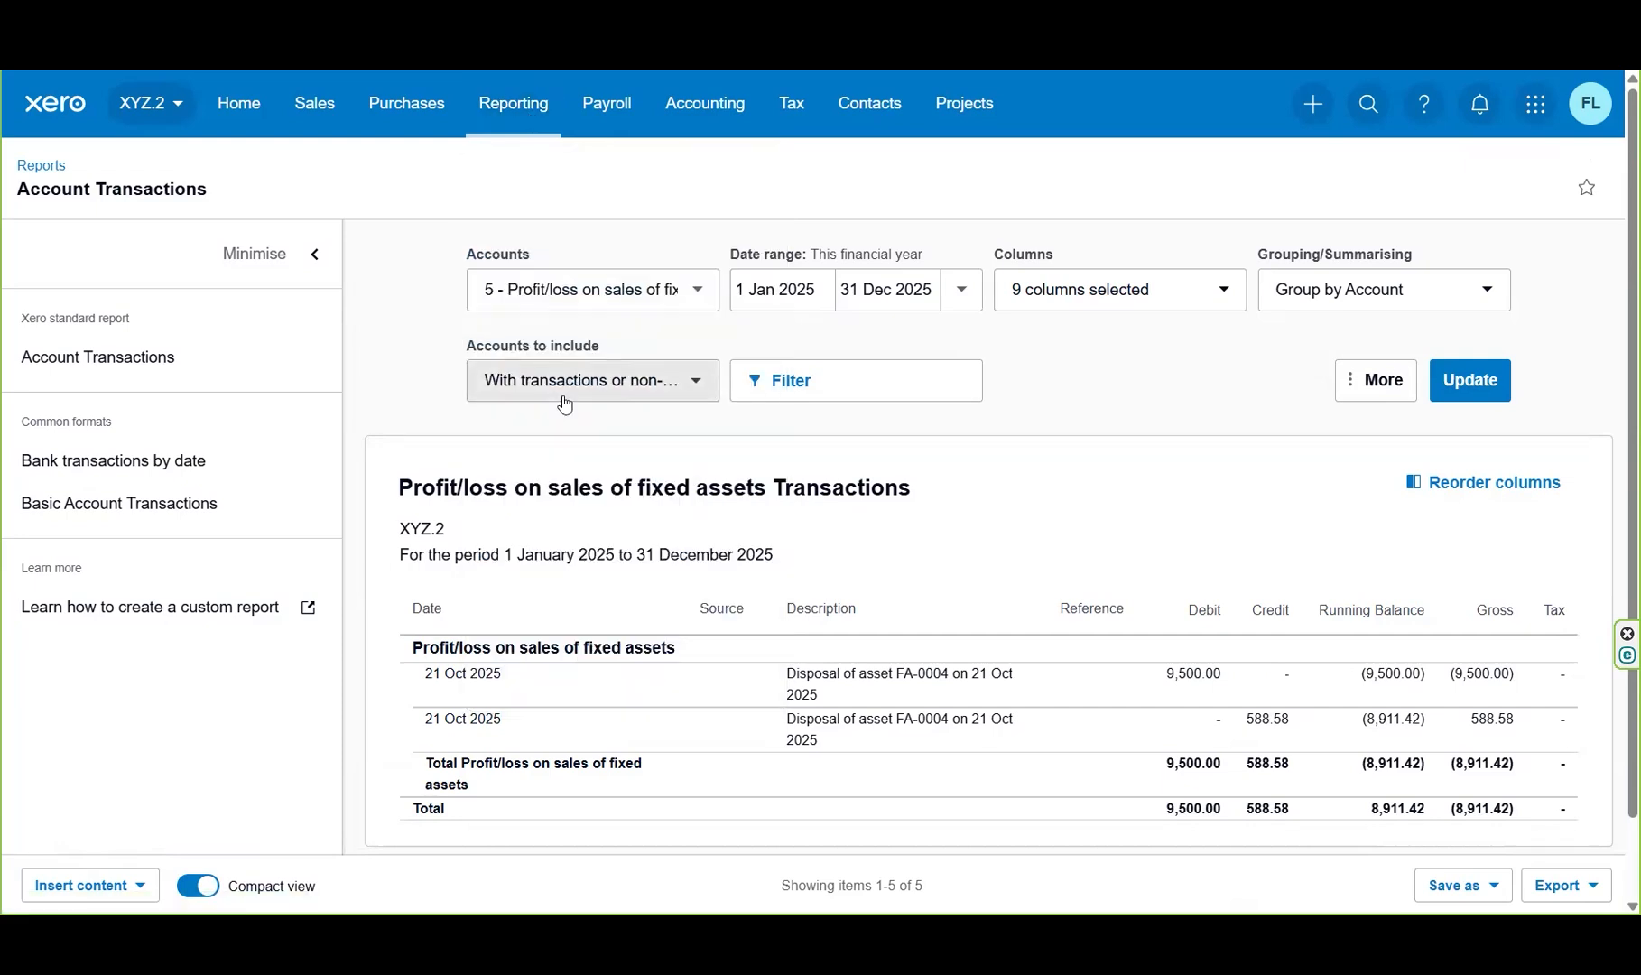
click(695, 290)
click(843, 433)
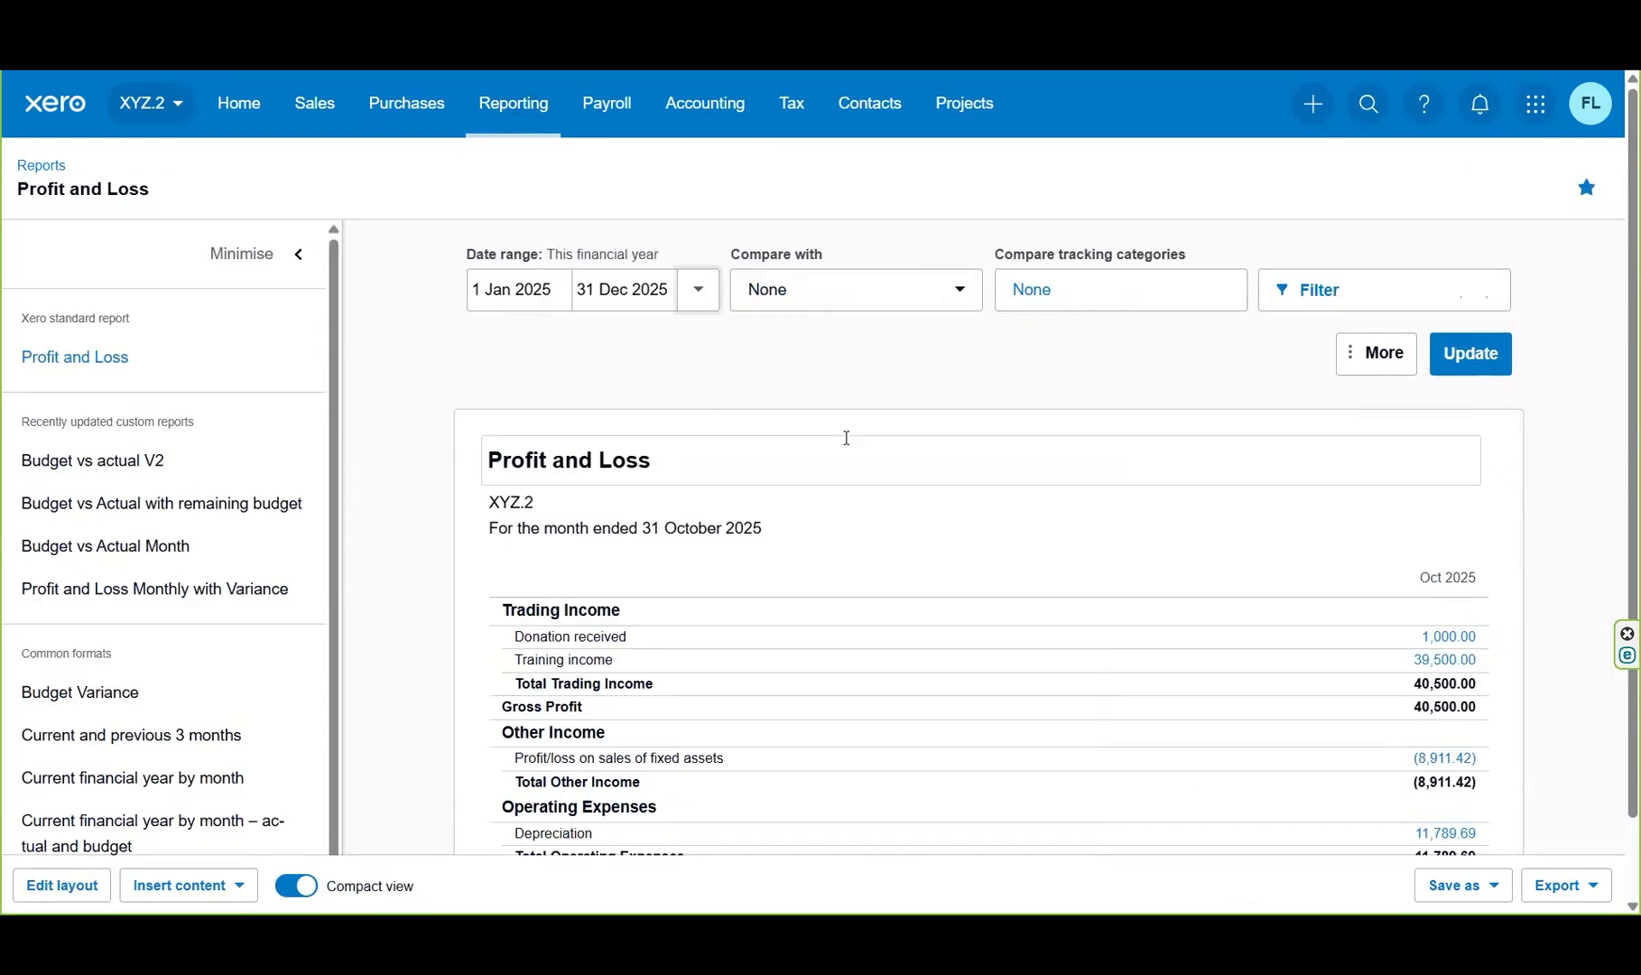
click(1453, 375)
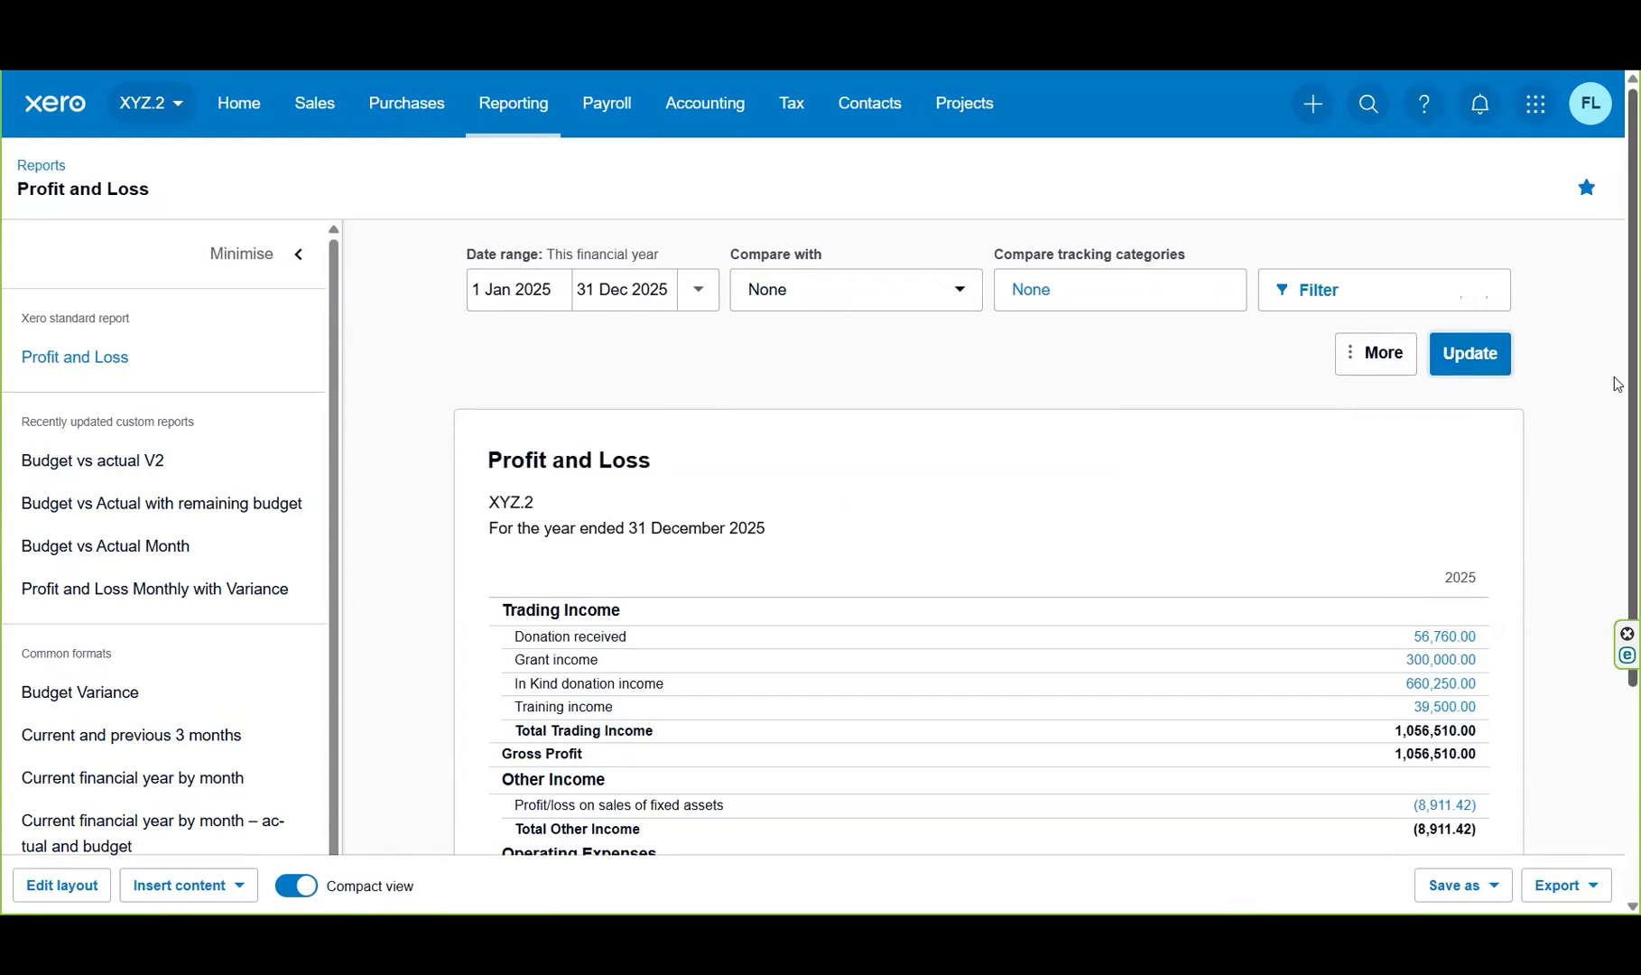
scroll(1615, 433, down, 2)
scroll(1615, 460, down, 2)
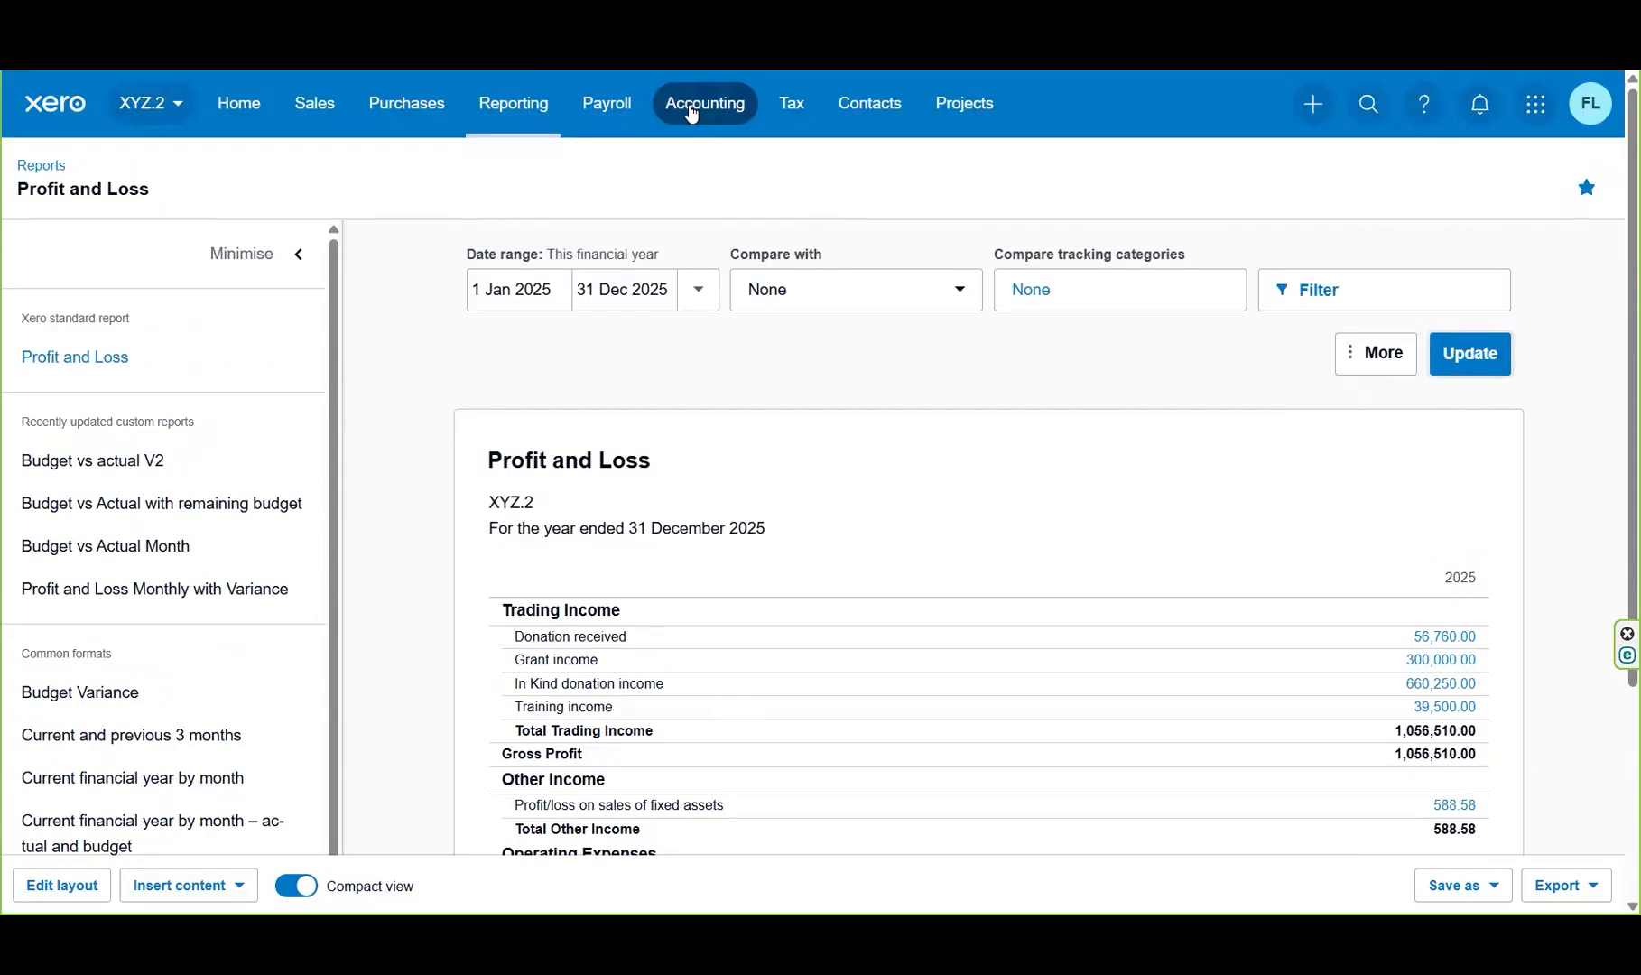
- Open the Laptop reception record from the sold/disposed fixed assets
click(691, 112)
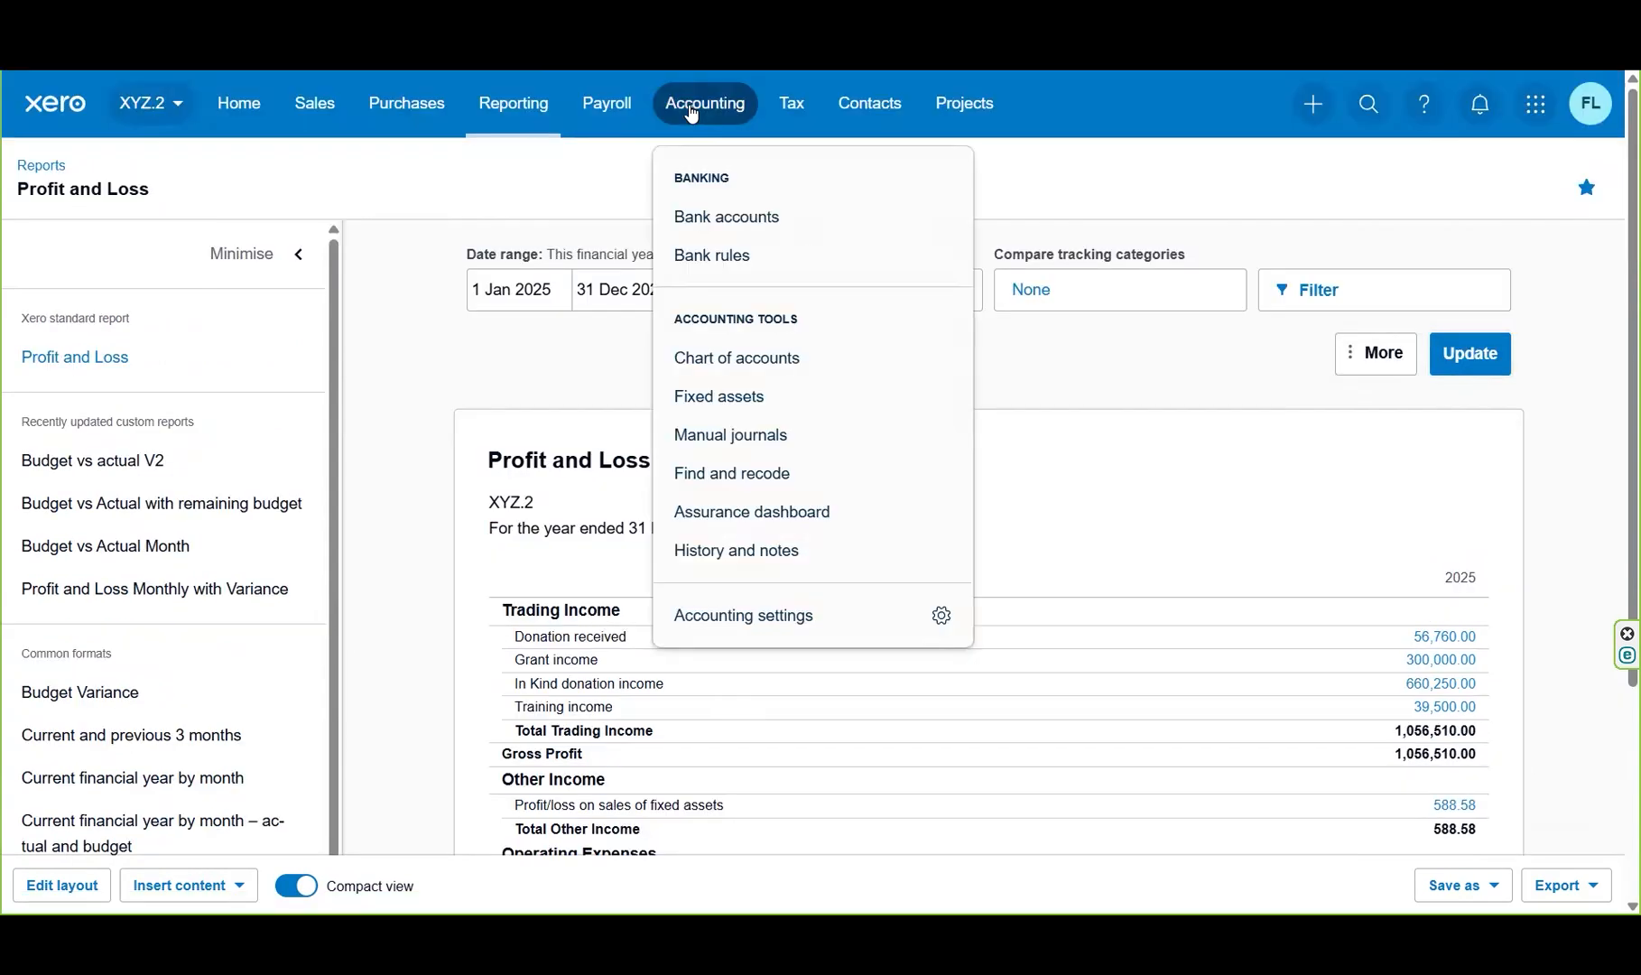
click(718, 397)
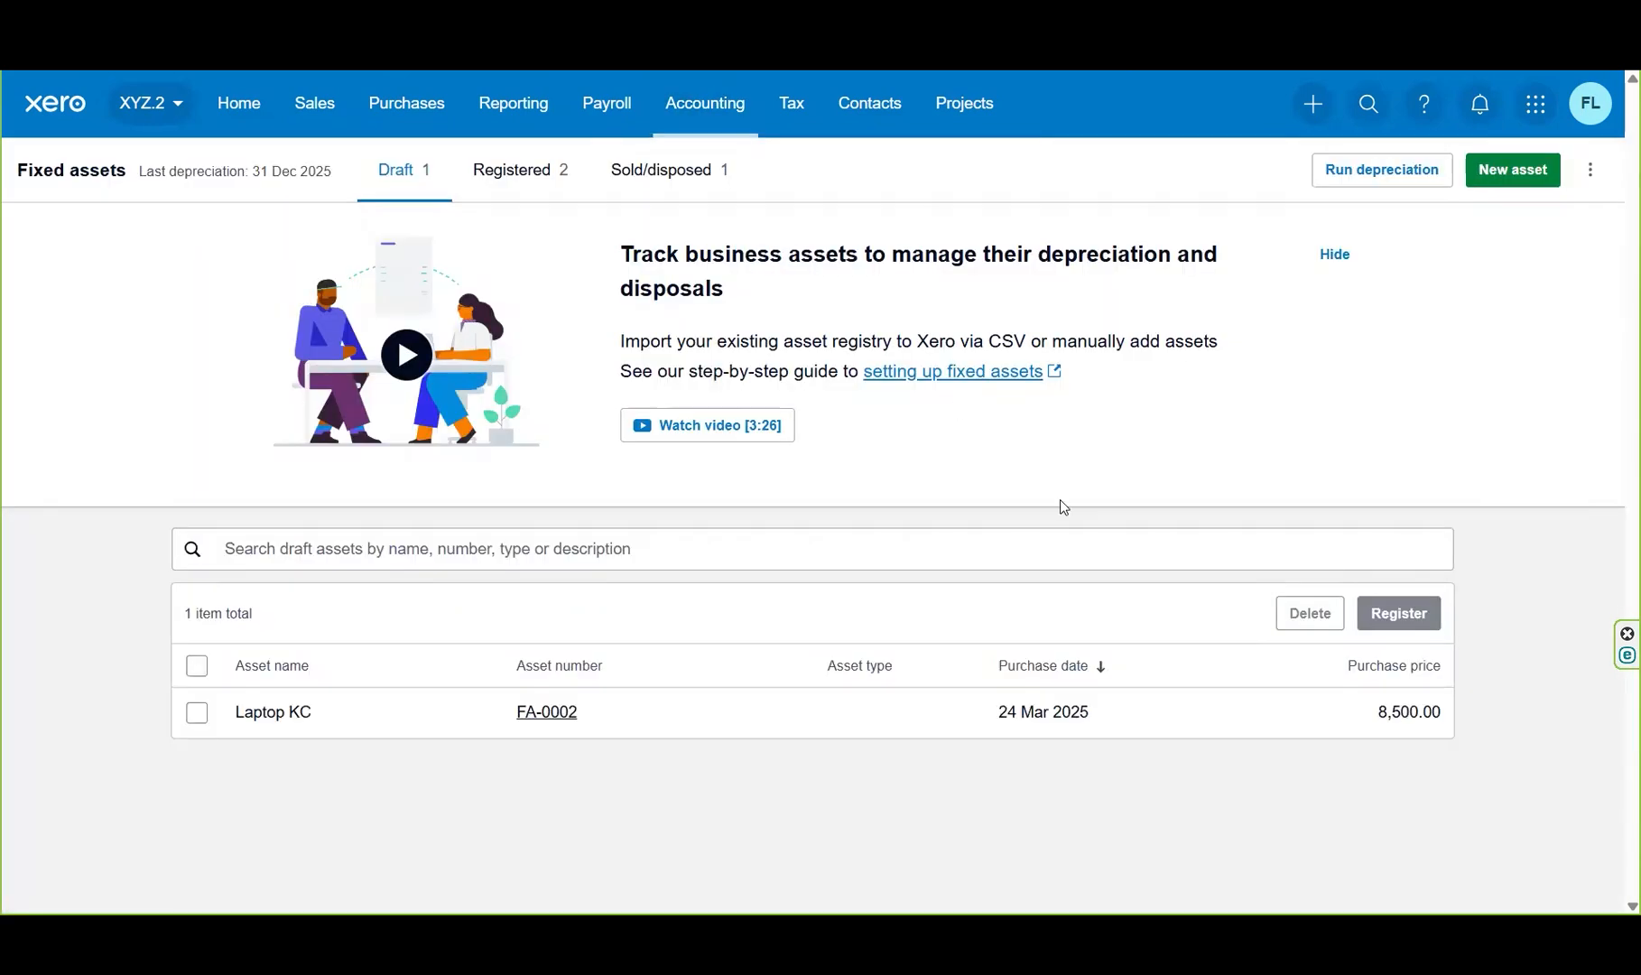
click(663, 171)
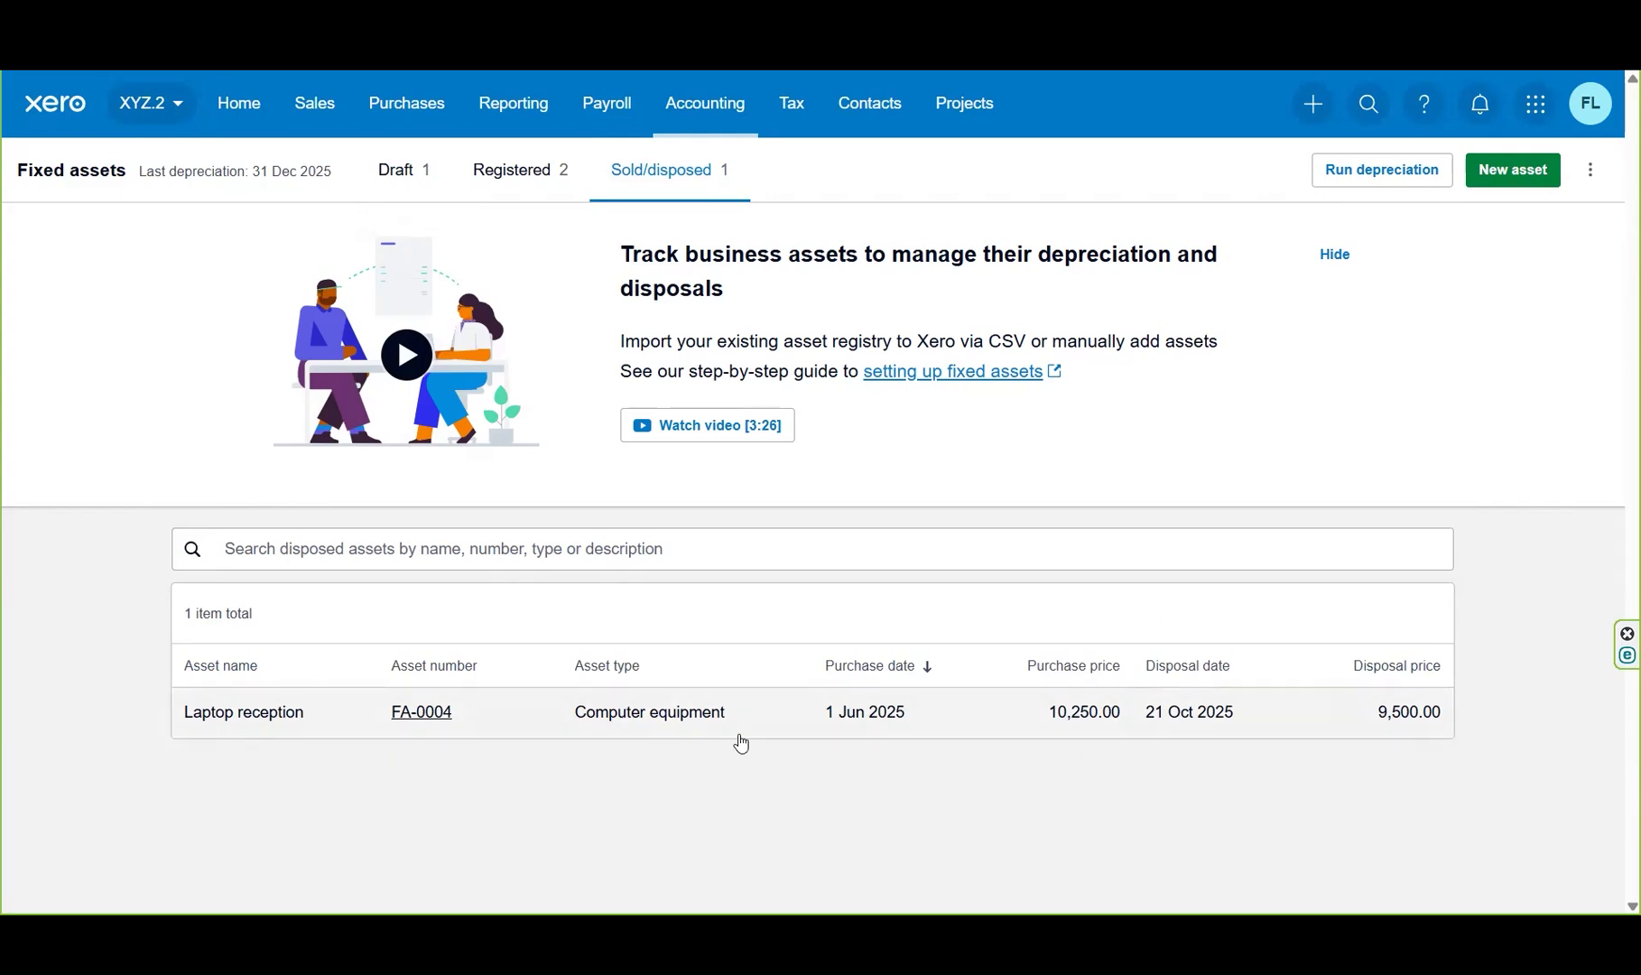
click(881, 726)
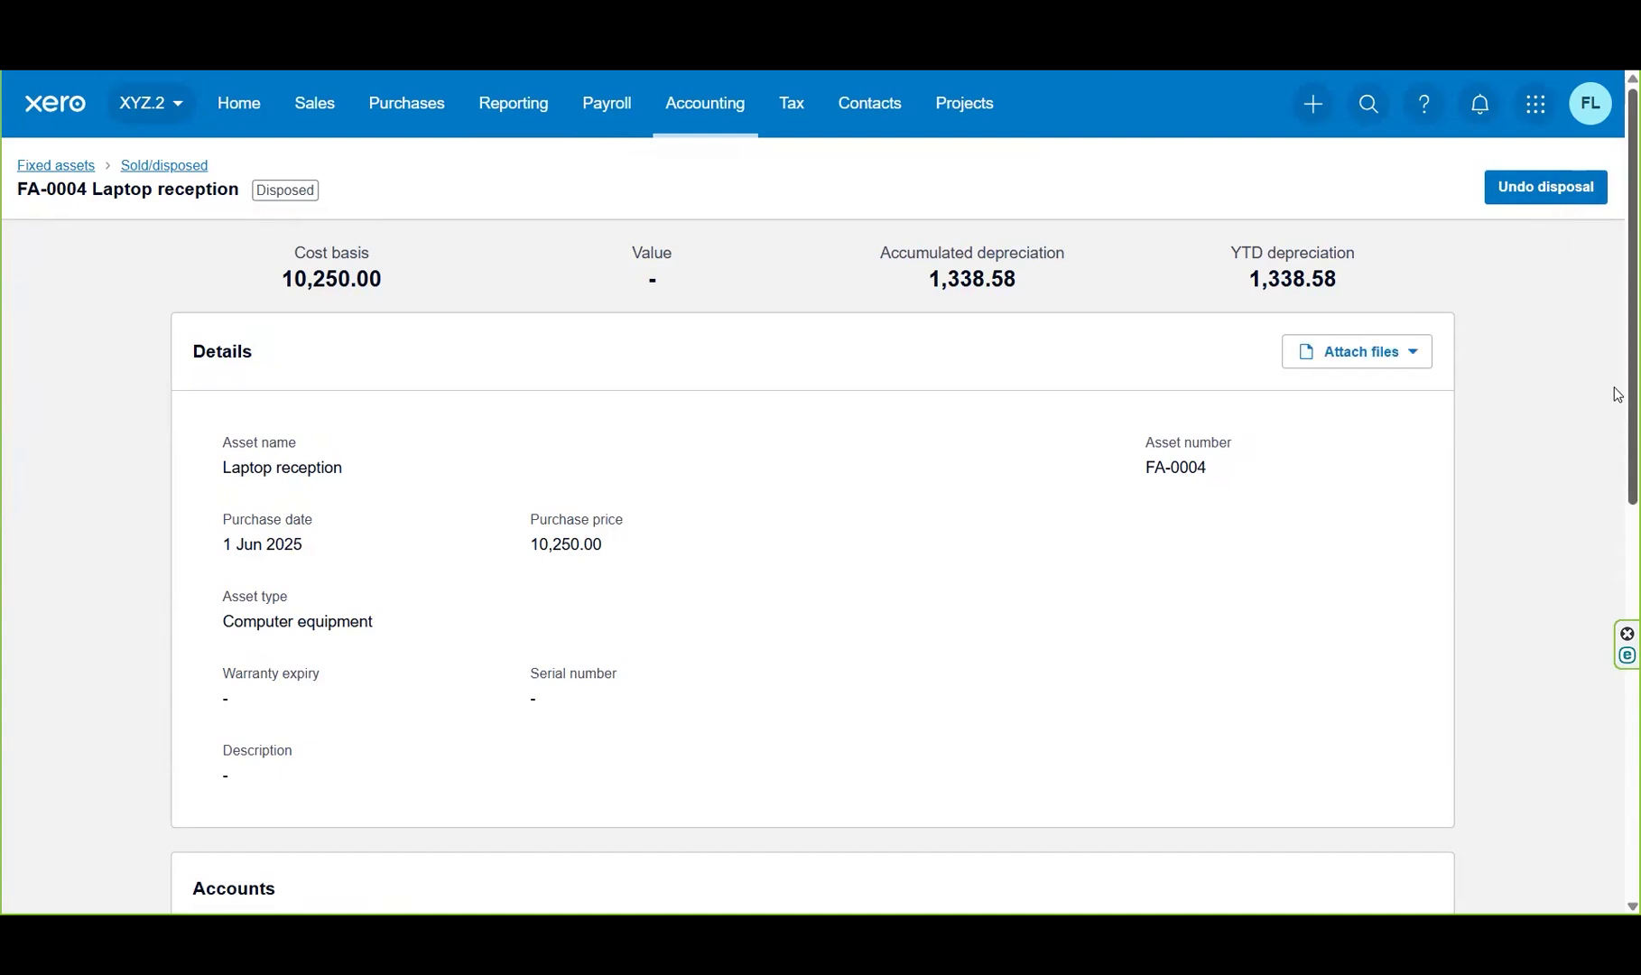
- Expand the disposed asset's history and notes and view the journal of its disposal entry
drag(1616, 395, 1616, 867)
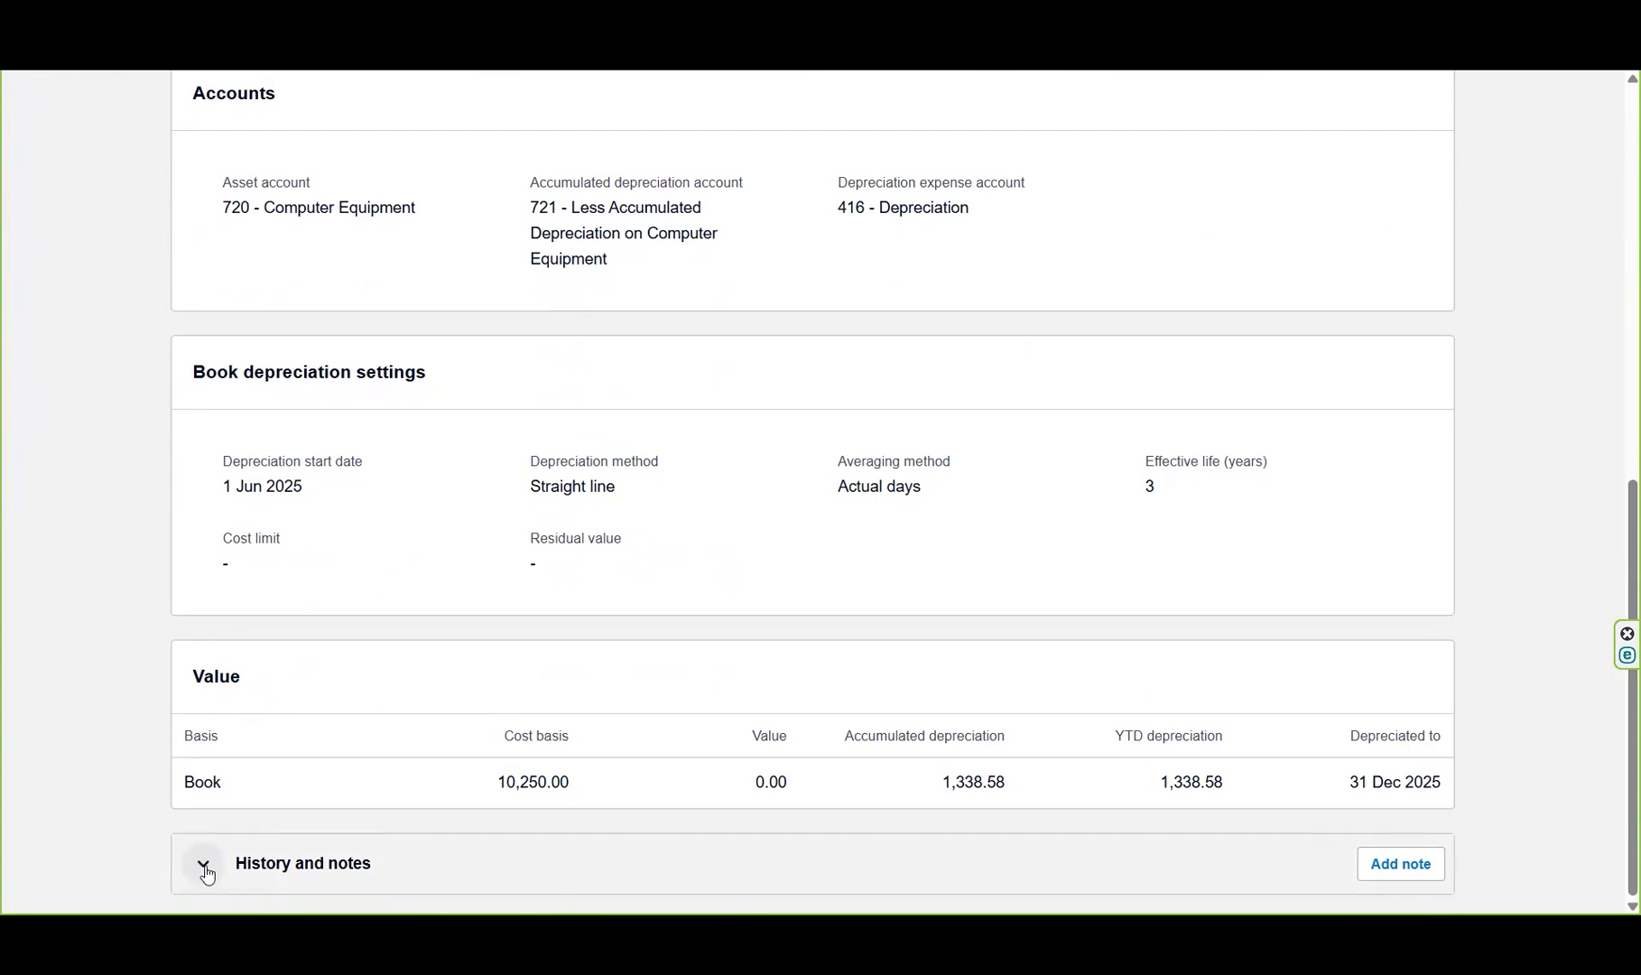
click(203, 863)
scroll(1615, 568, down, 3)
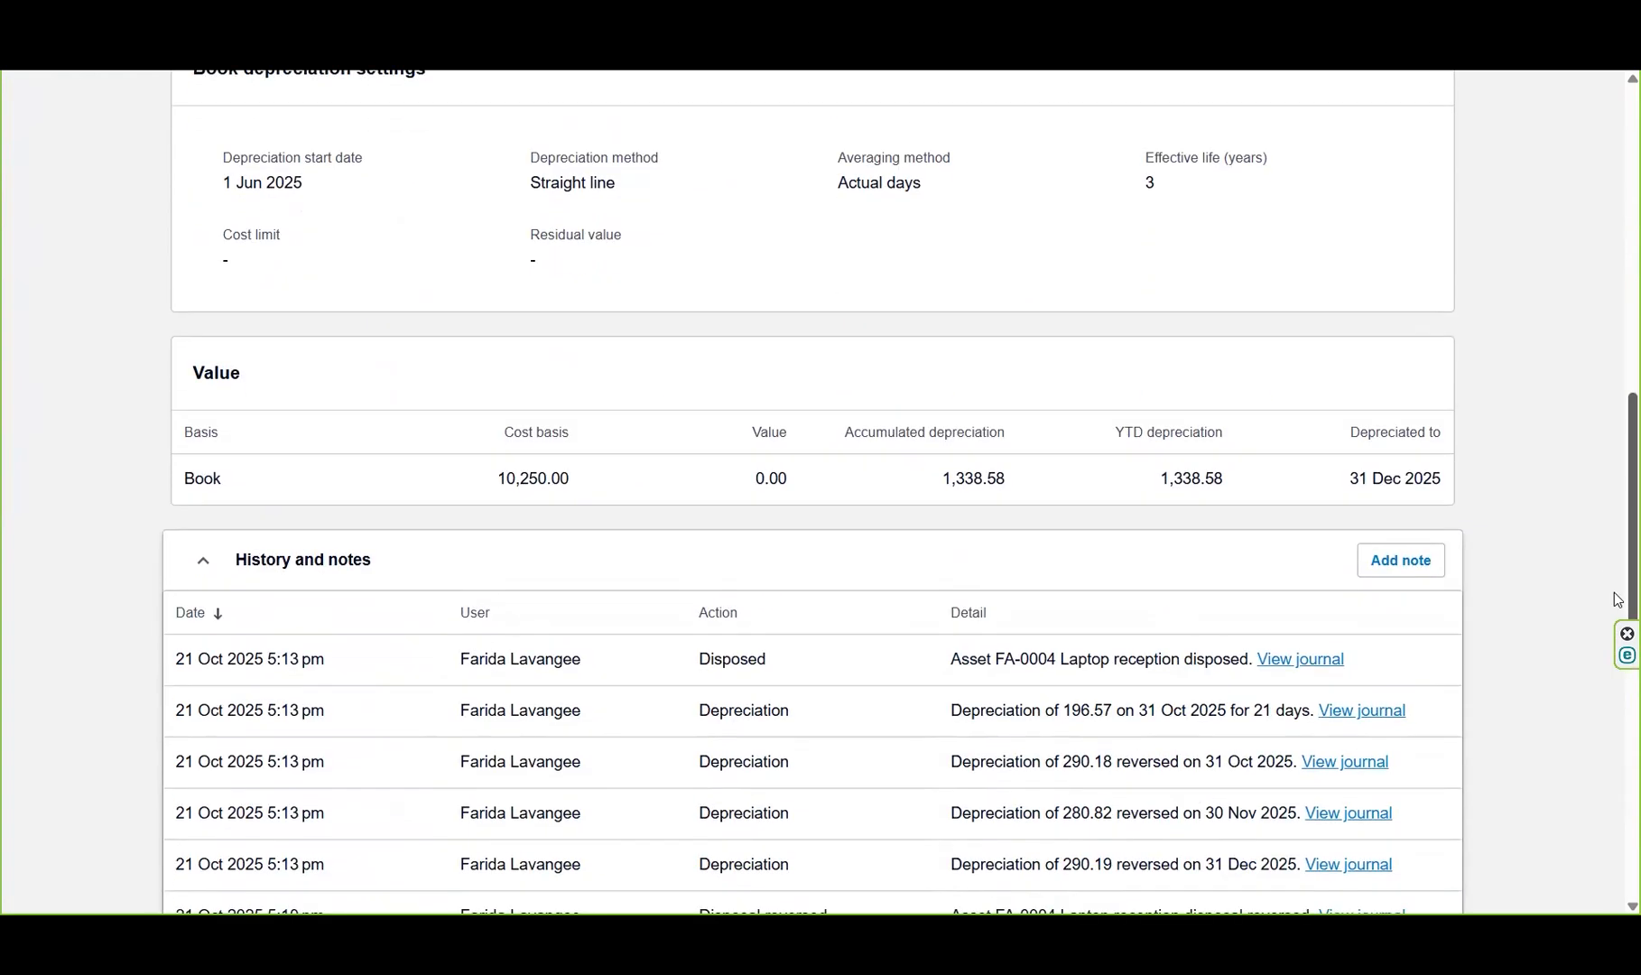
click(1310, 675)
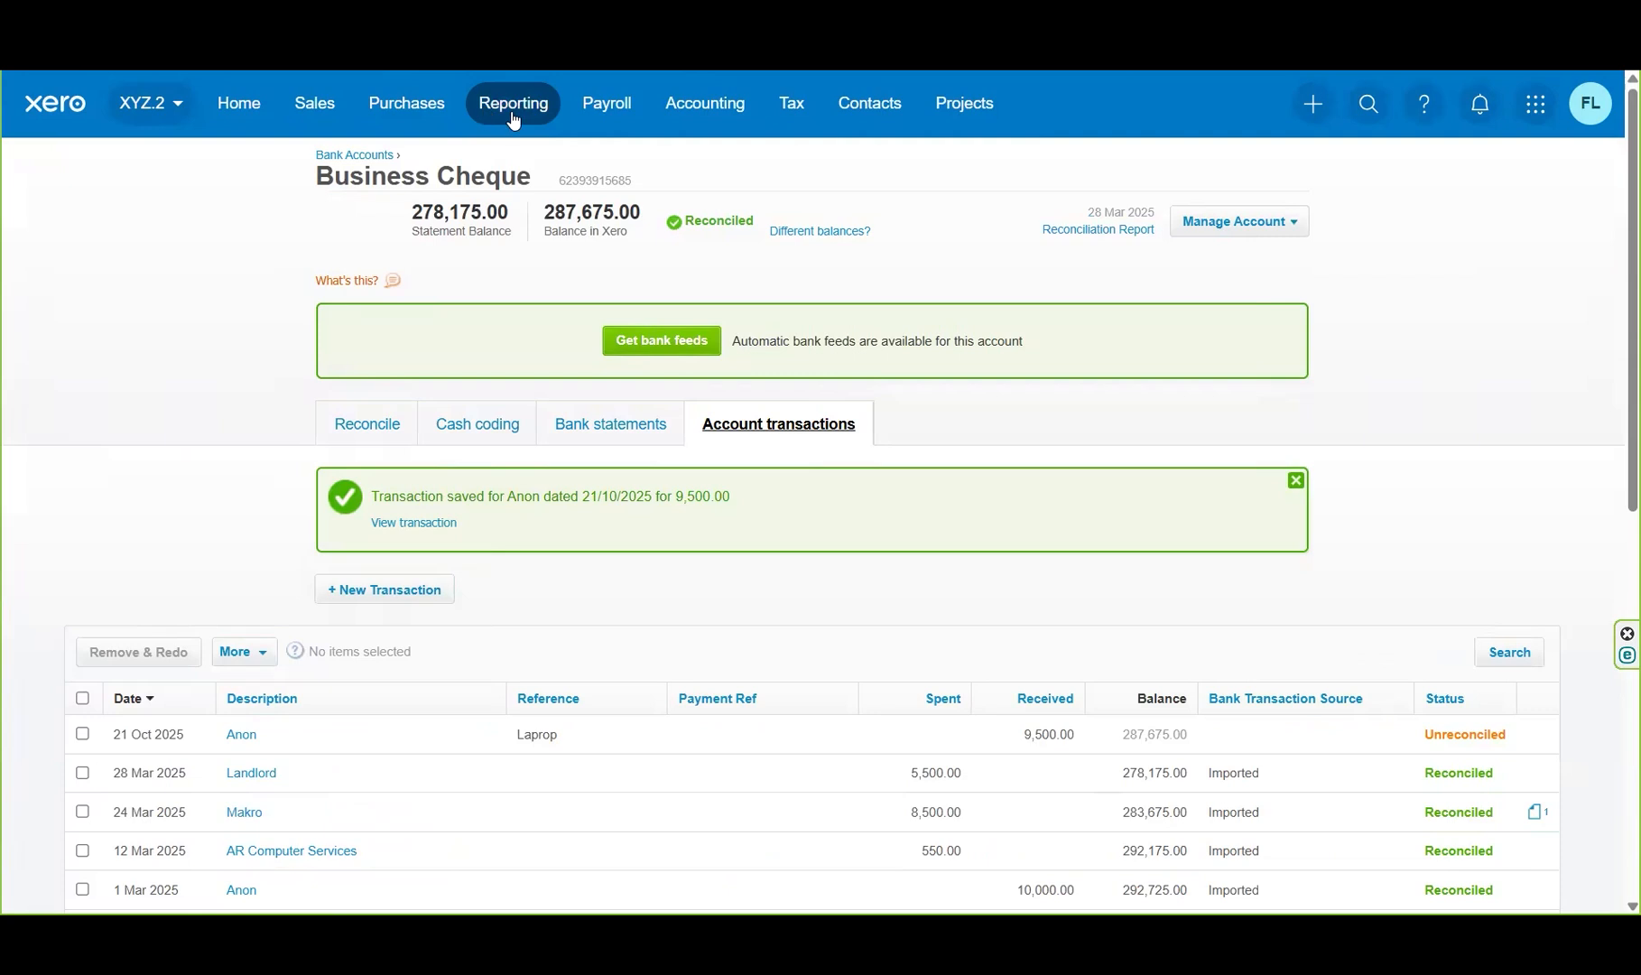
- Rerun the Profit and Loss report for this financial year and examine the profit/loss on sales of fixed assets
click(513, 105)
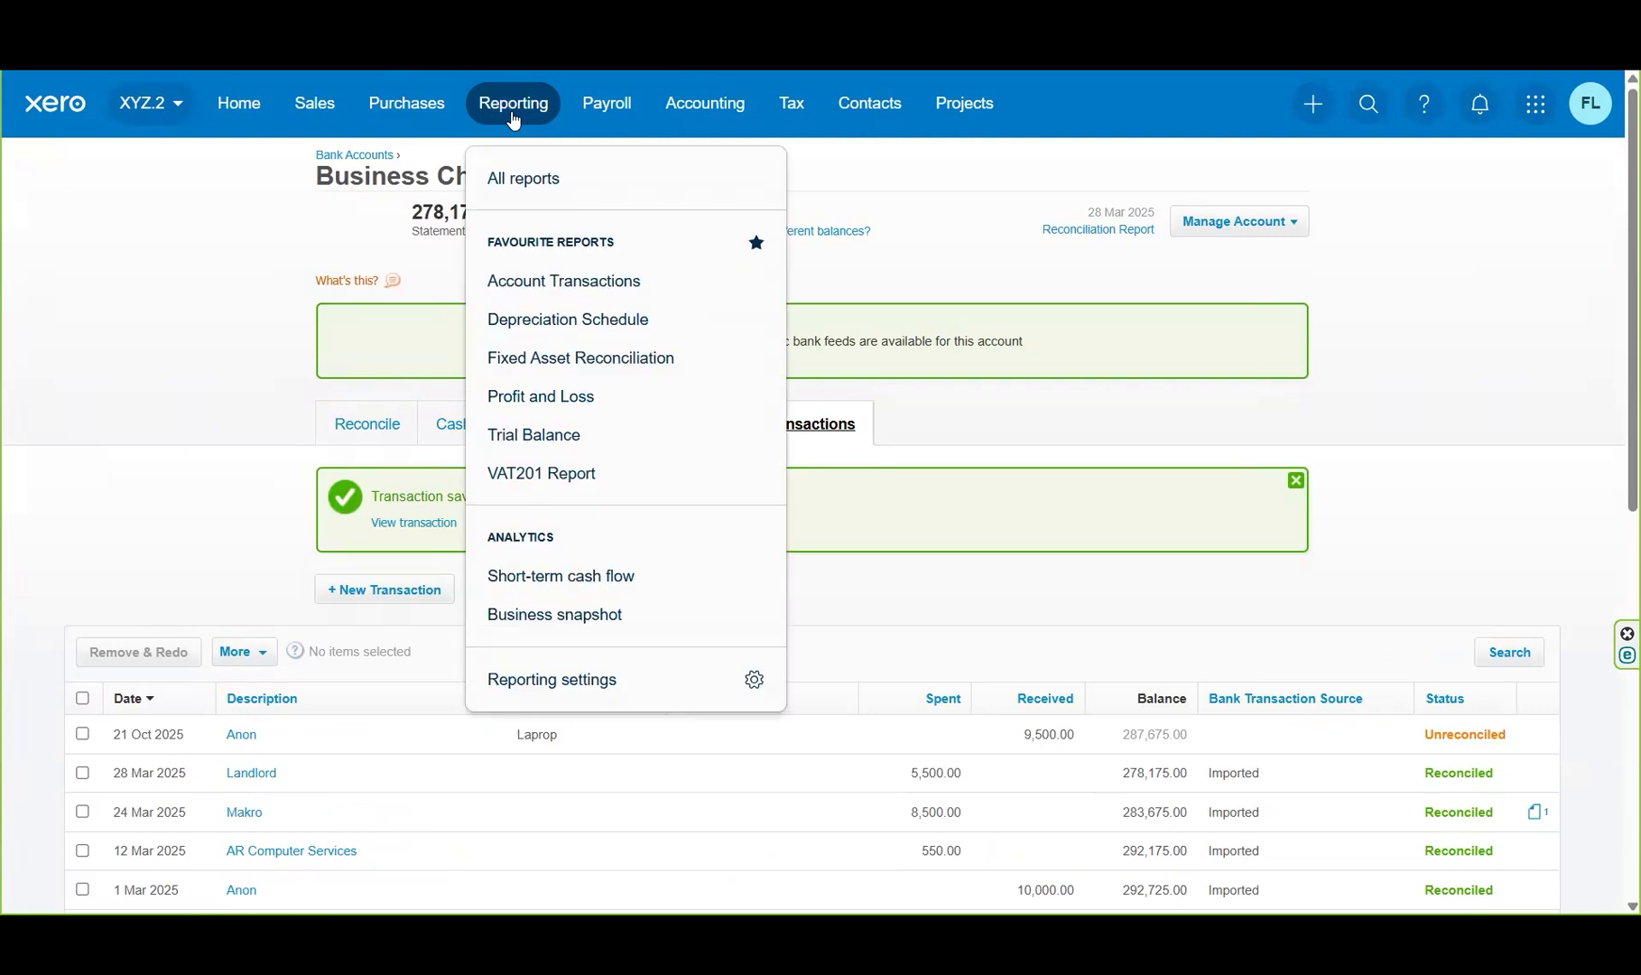
click(559, 395)
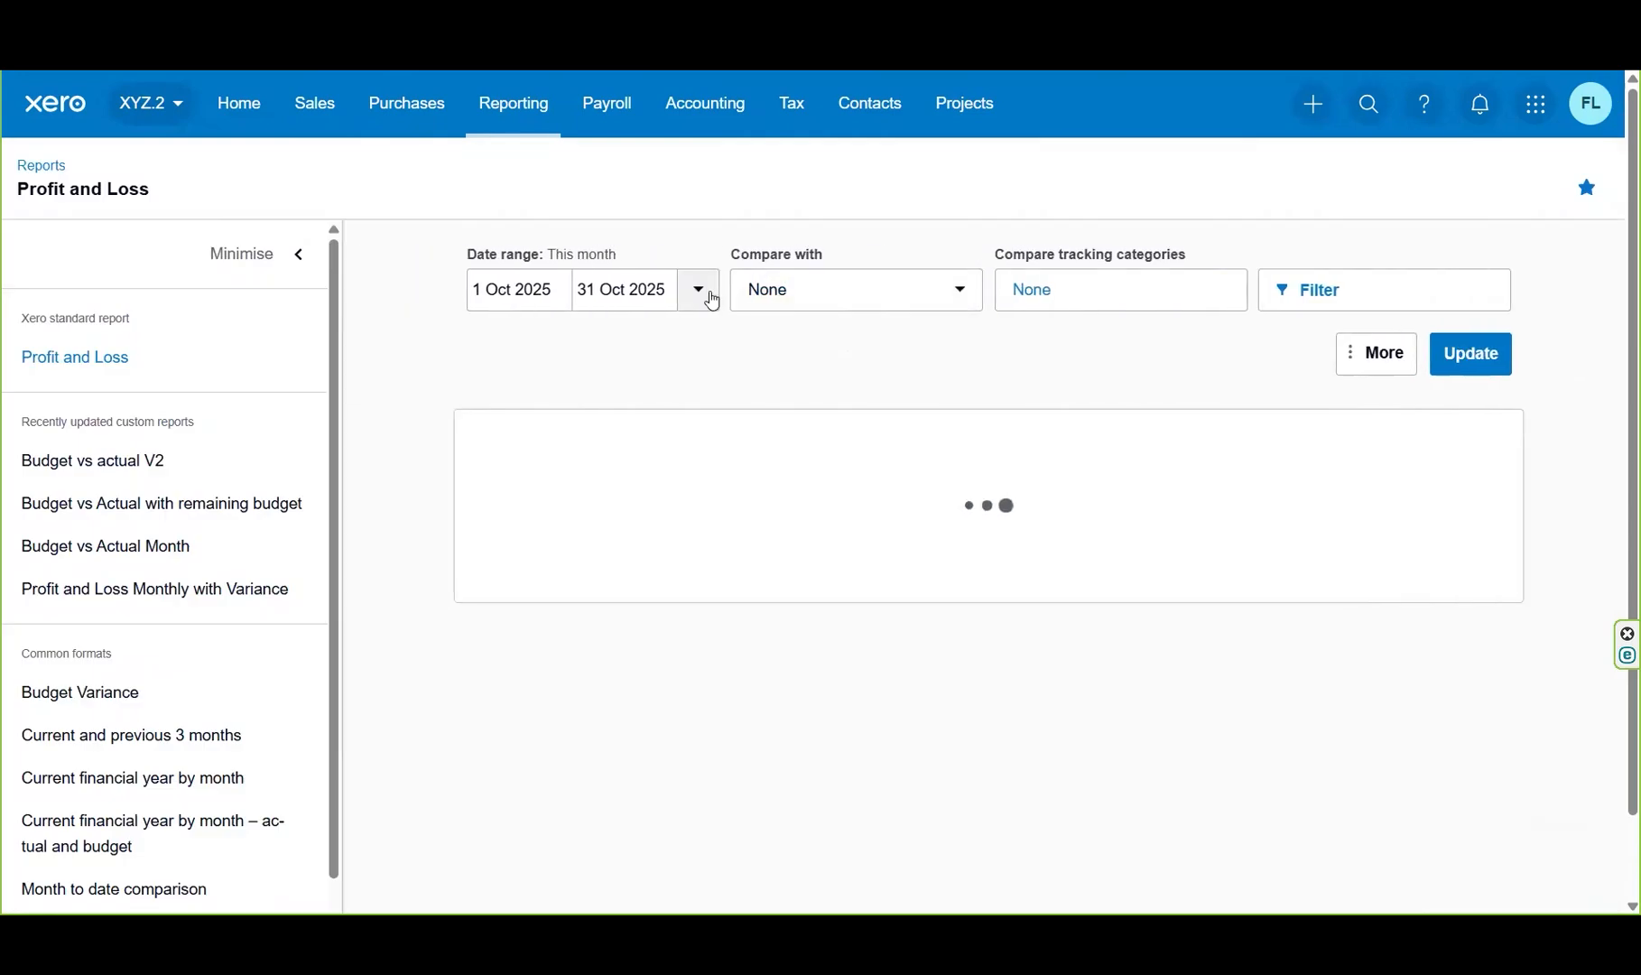
click(711, 301)
click(944, 436)
click(1477, 352)
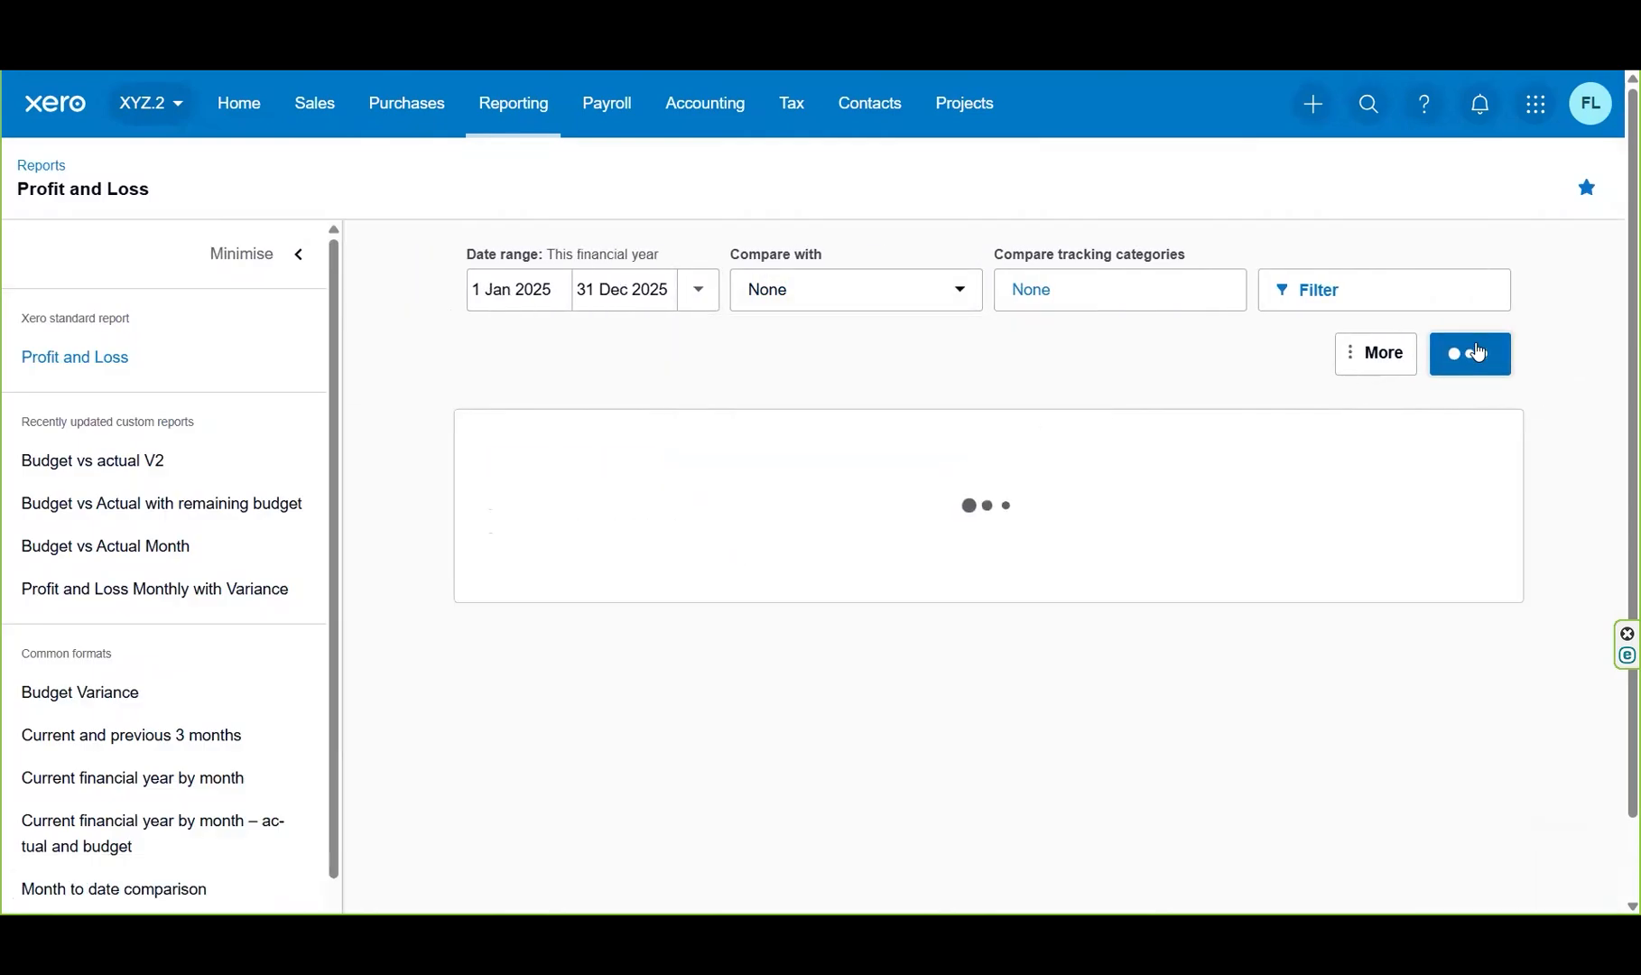
scroll(1615, 388, down, 2)
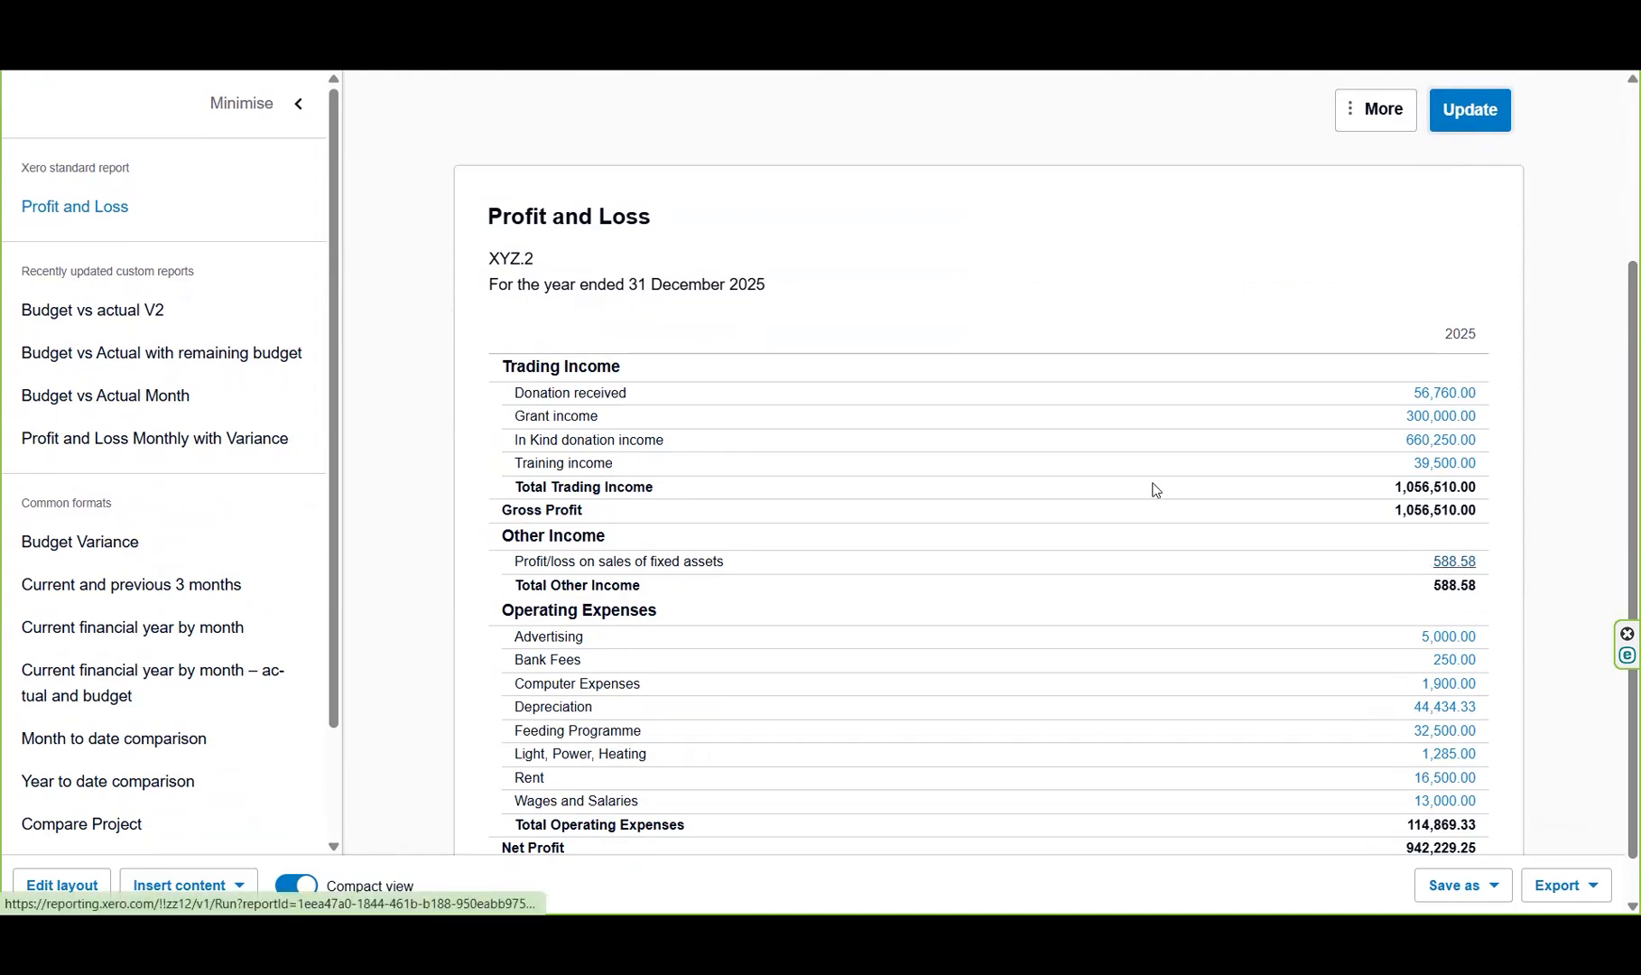
scroll(1615, 424, up, 2)
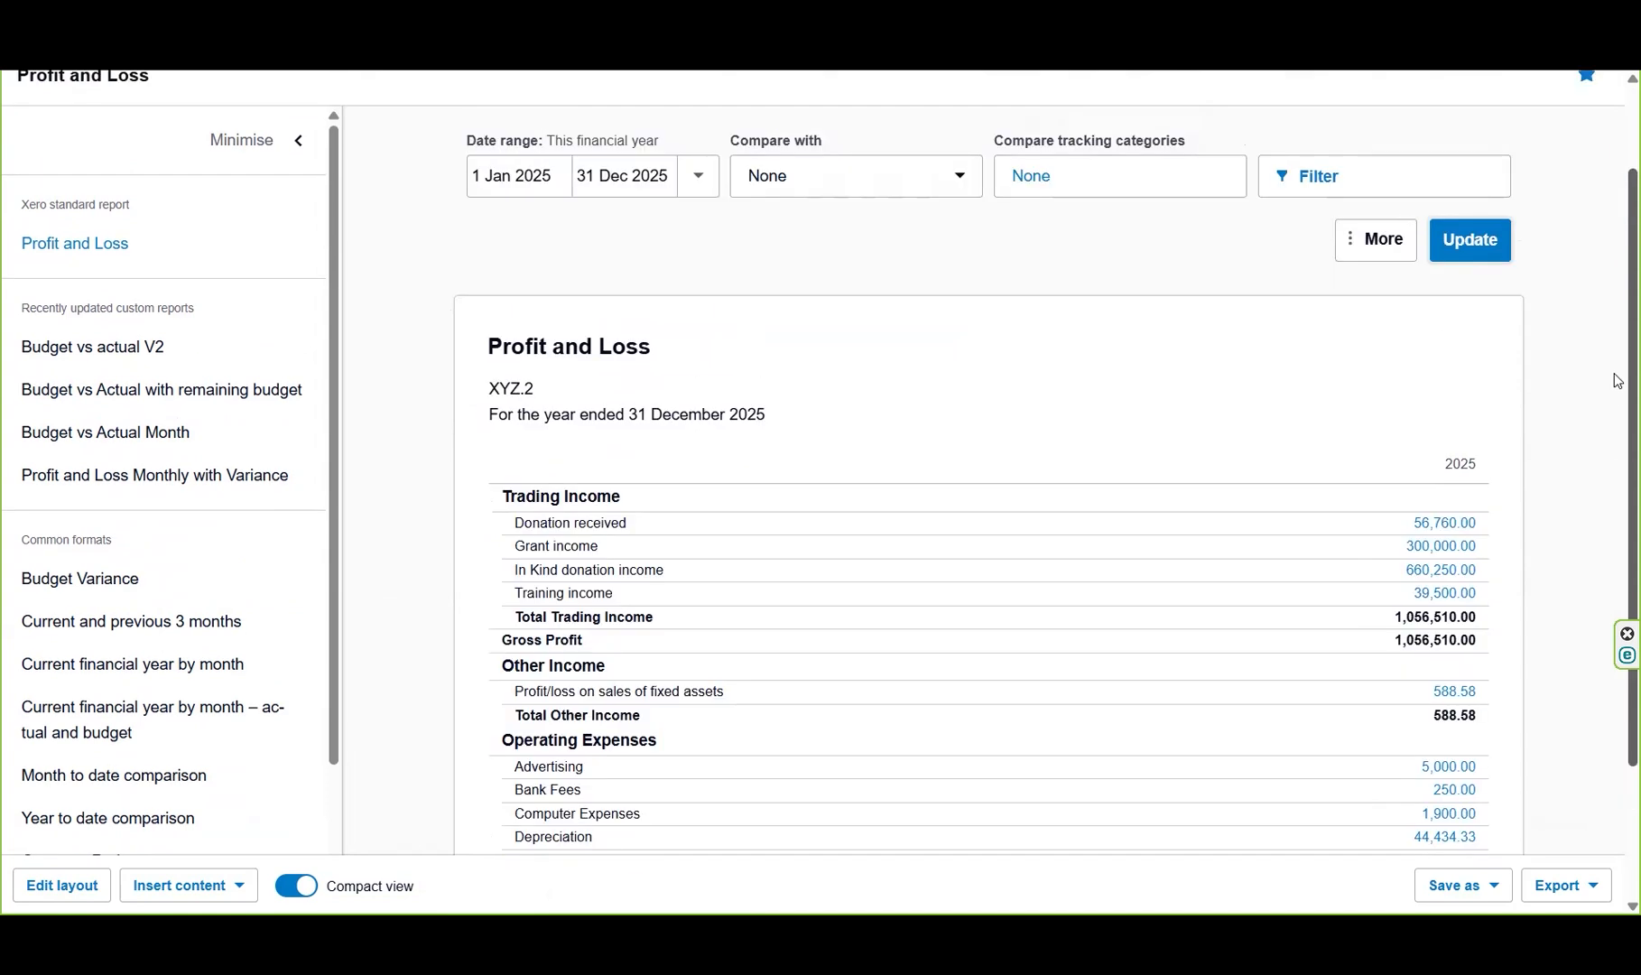
scroll(1616, 380, down, 3)
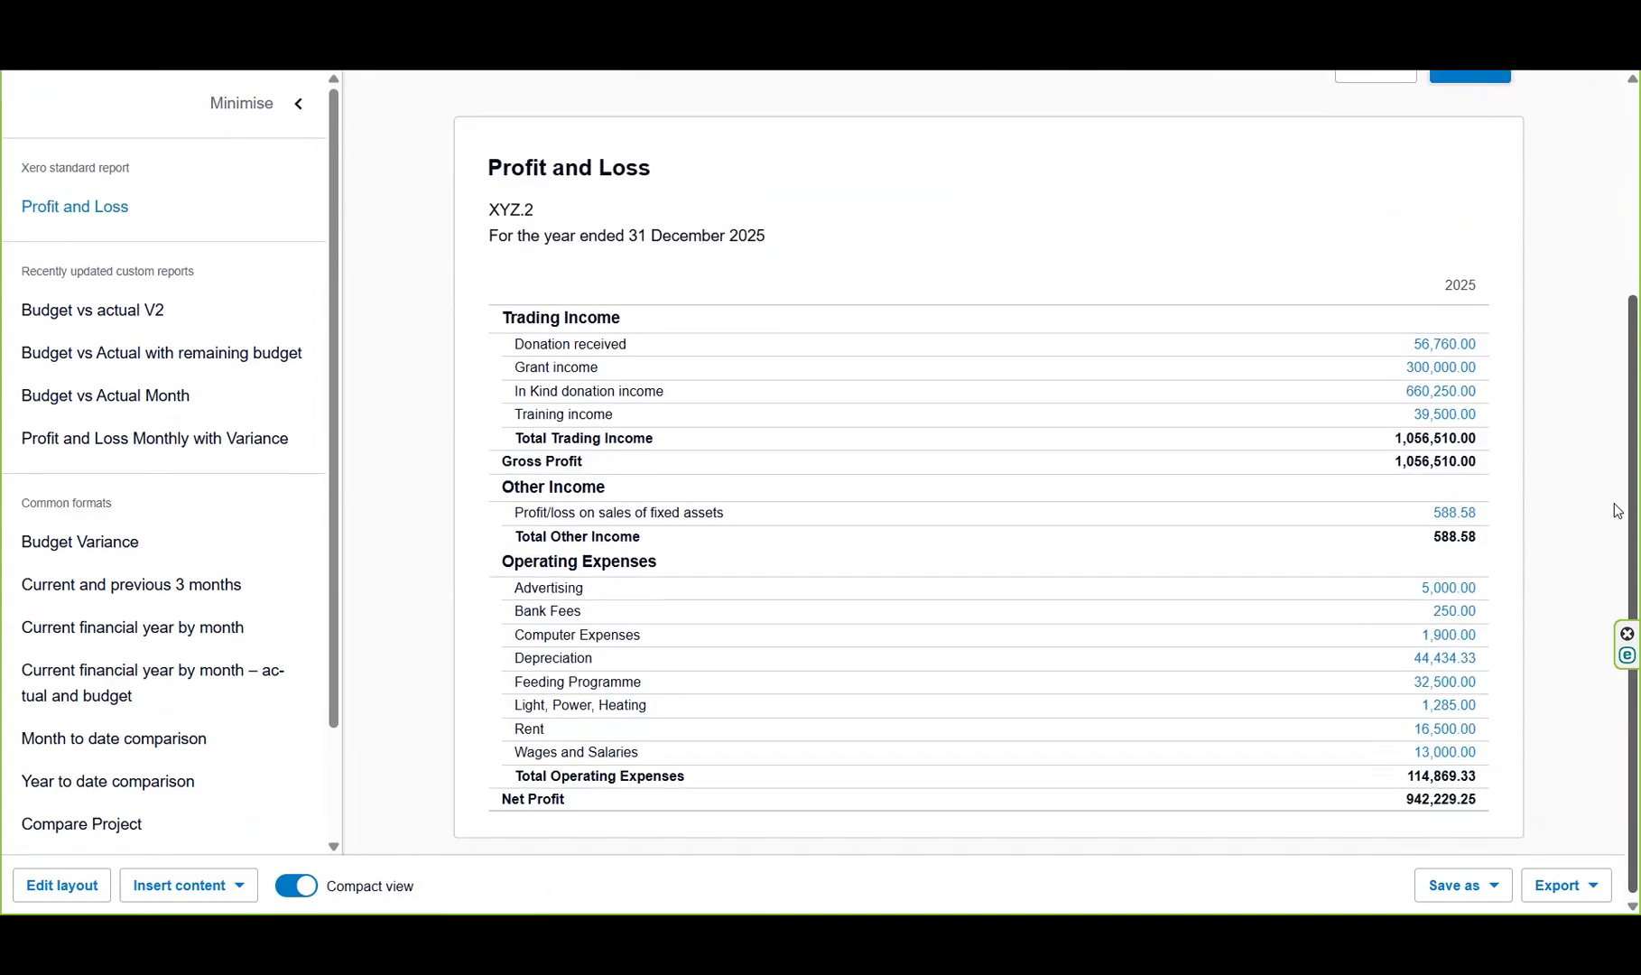